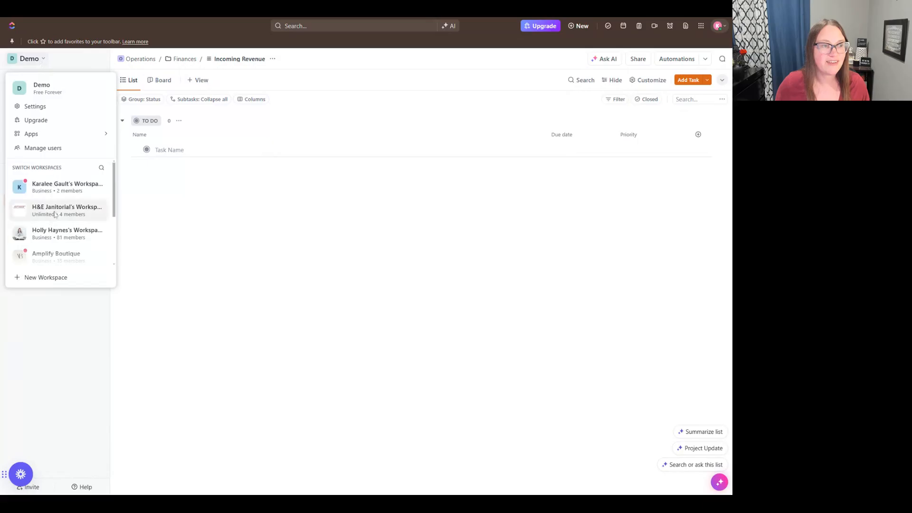
# Step: Look through the list of available workspaces and stay in the Demo workspace
pyautogui.scroll(-3, 55, 212)
pyautogui.scroll(3, 55, 212)
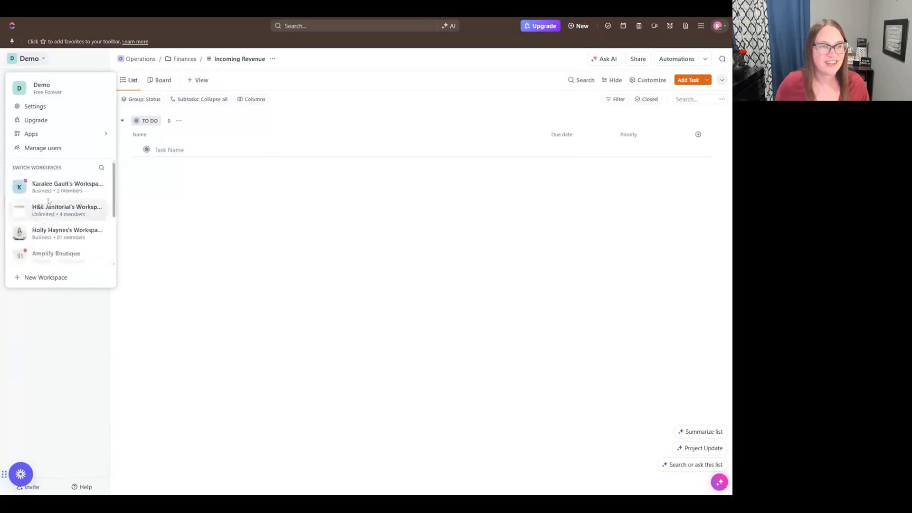
pyautogui.click(40, 62)
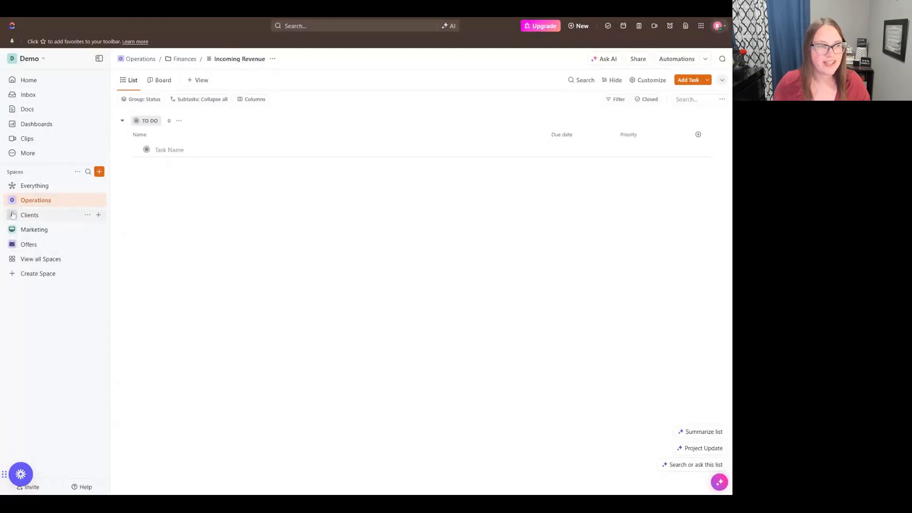
# Step: Examine how the Operations space nests its Finances folder and lists, and leave the space collapsed
pyautogui.click(12, 200)
pyautogui.click(17, 216)
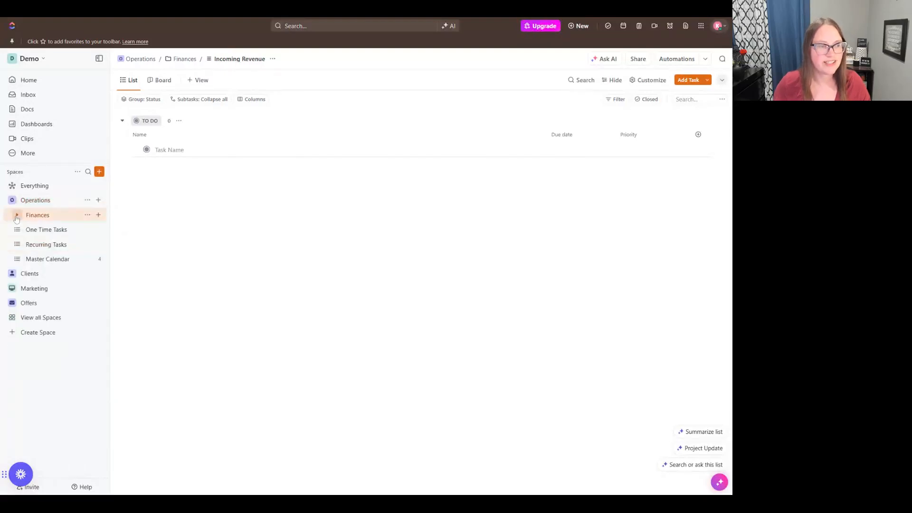
pyautogui.click(16, 217)
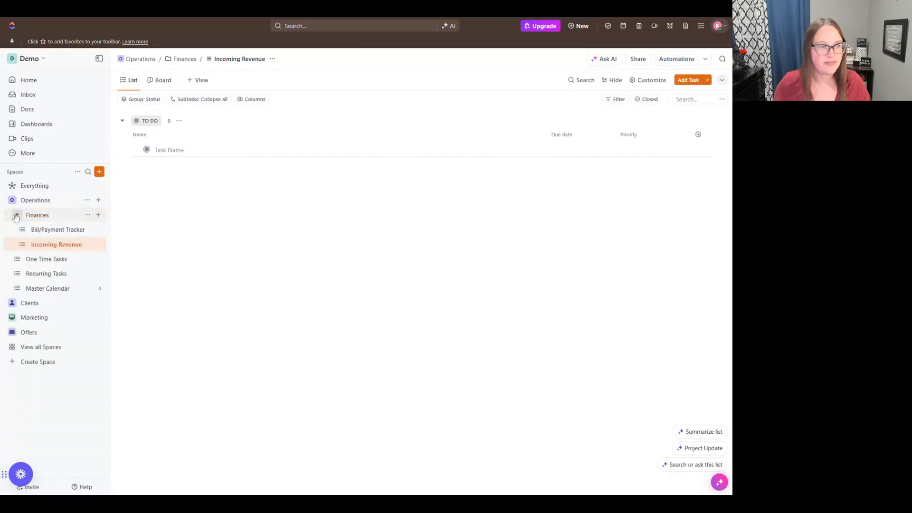
pyautogui.click(16, 216)
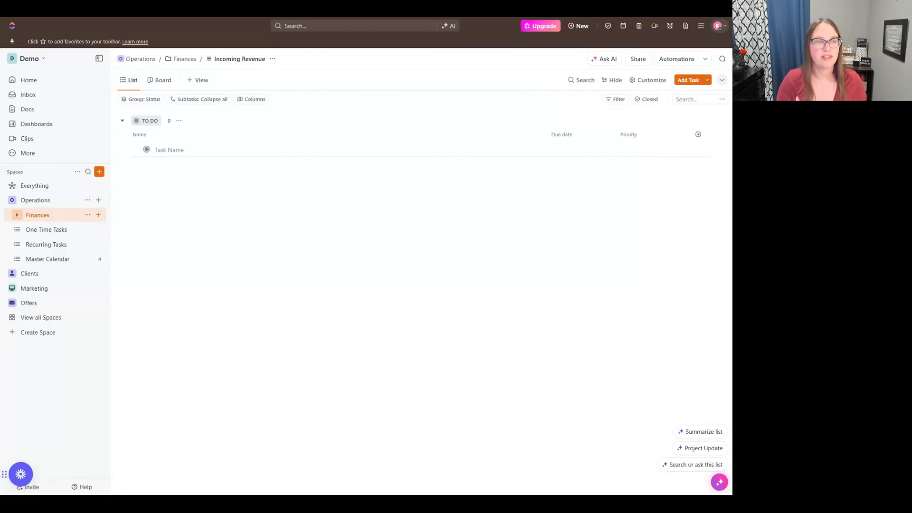
pyautogui.click(20, 216)
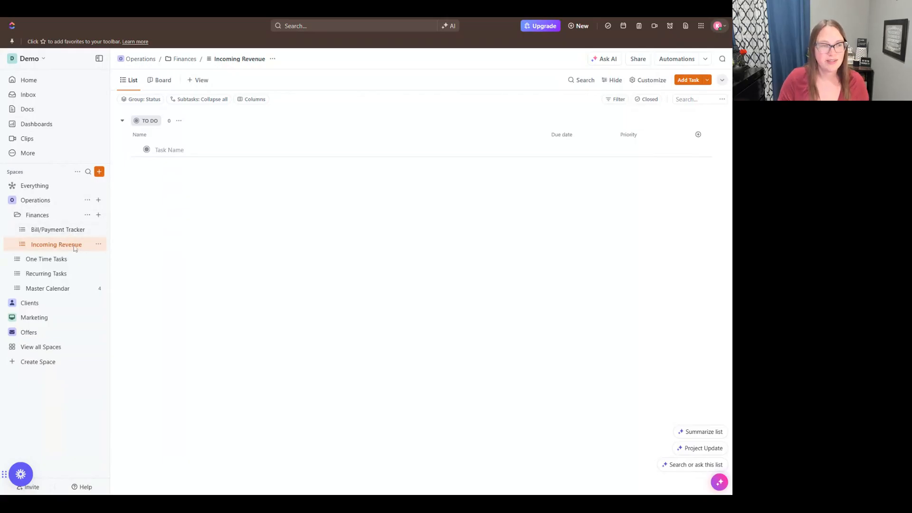
pyautogui.click(17, 215)
pyautogui.click(13, 201)
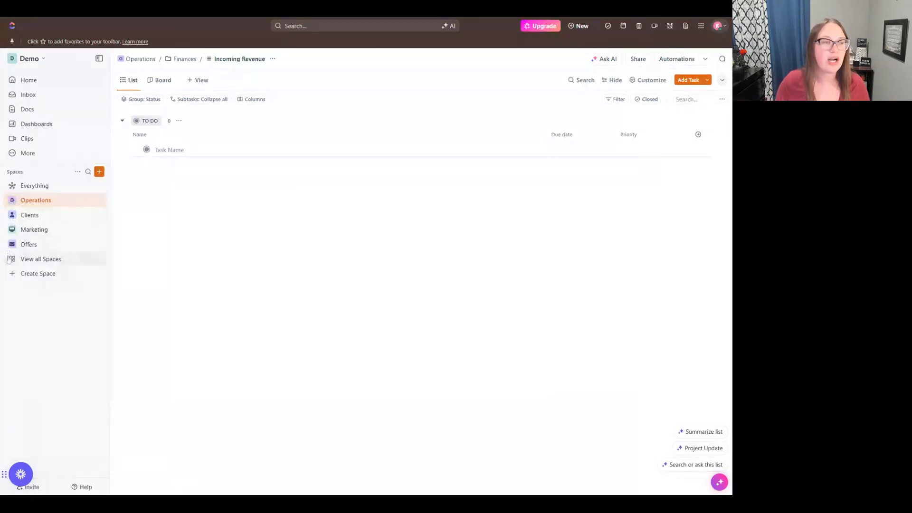
pyautogui.click(11, 200)
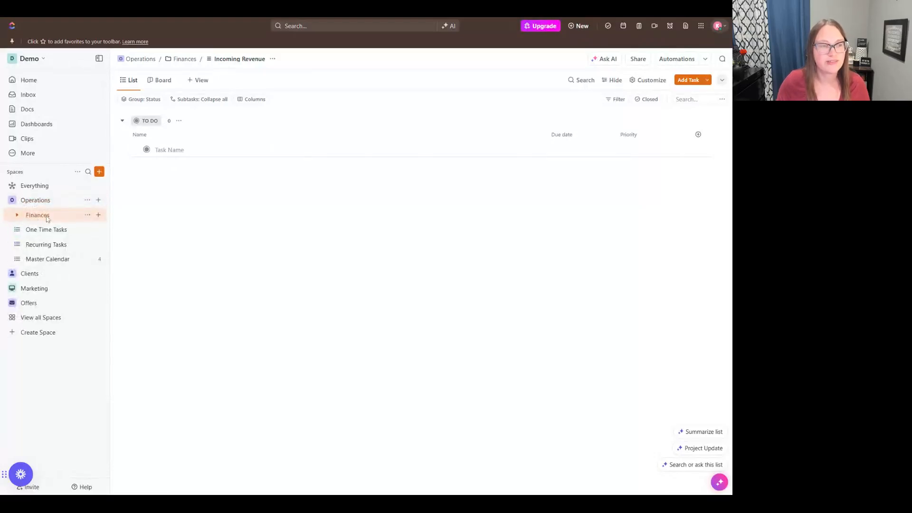
pyautogui.click(18, 216)
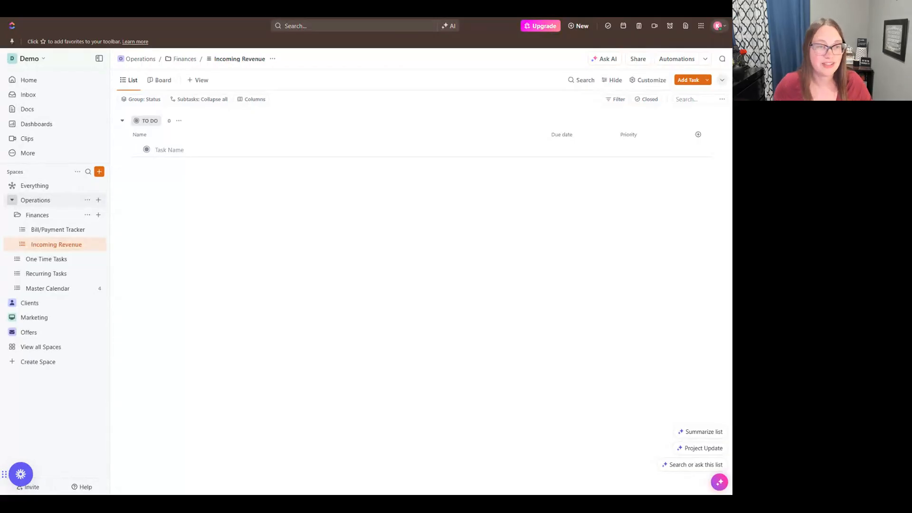
pyautogui.click(12, 200)
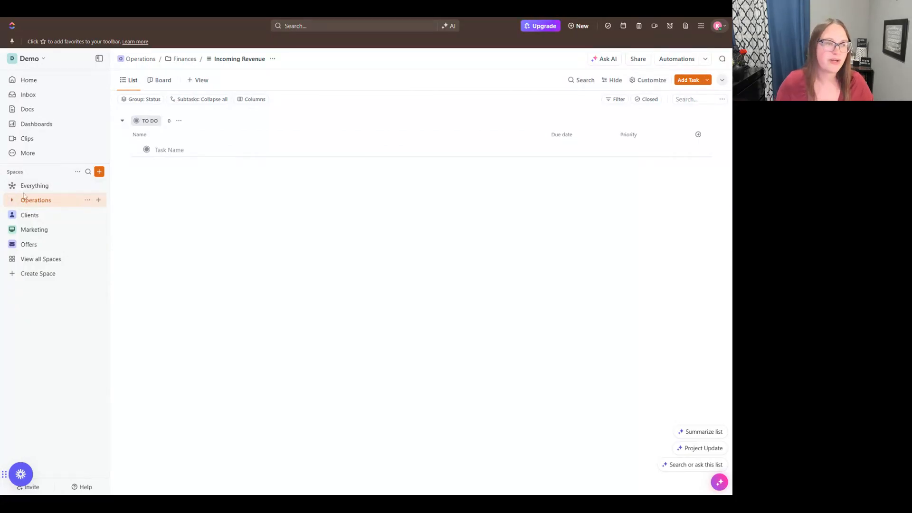
# Step: Start creating a new space and name it SOPs
pyautogui.click(98, 172)
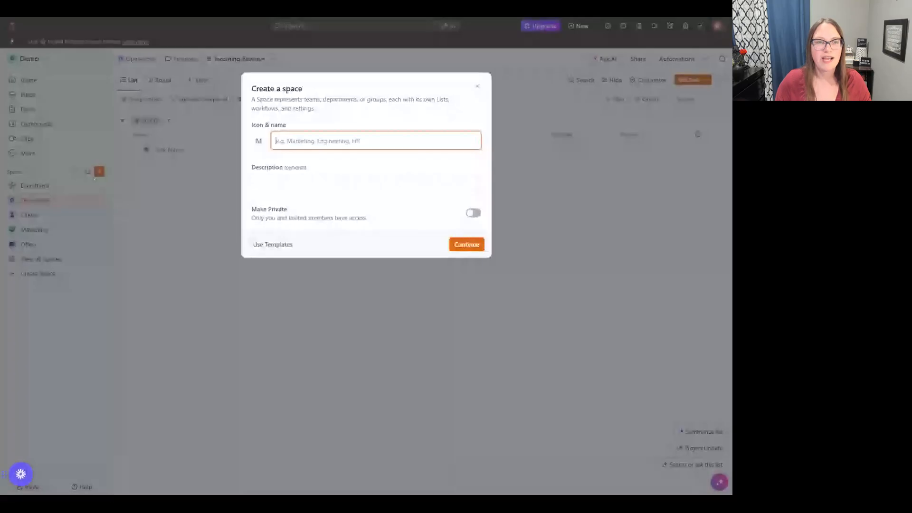
pyautogui.write('soc')
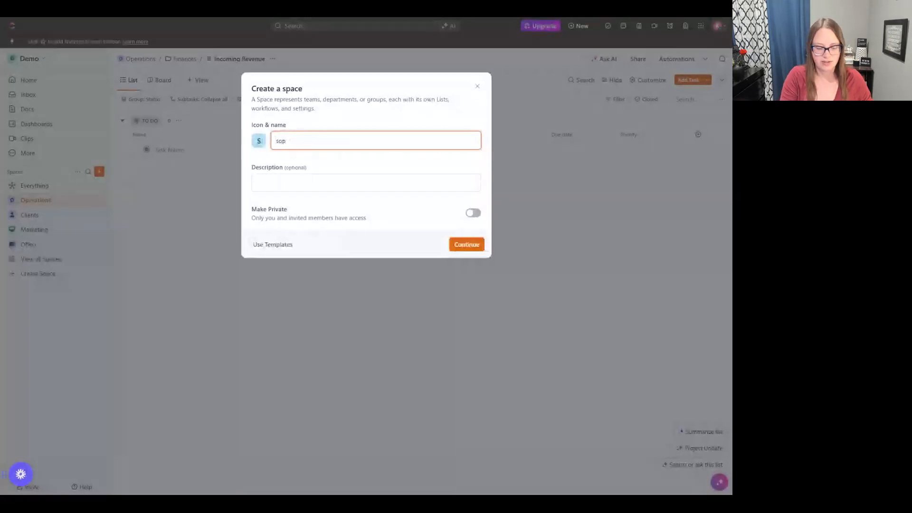
pyautogui.press('BackSpace')
pyautogui.press('BackSpace')
pyautogui.press('BackSpace')
pyautogui.write('s')
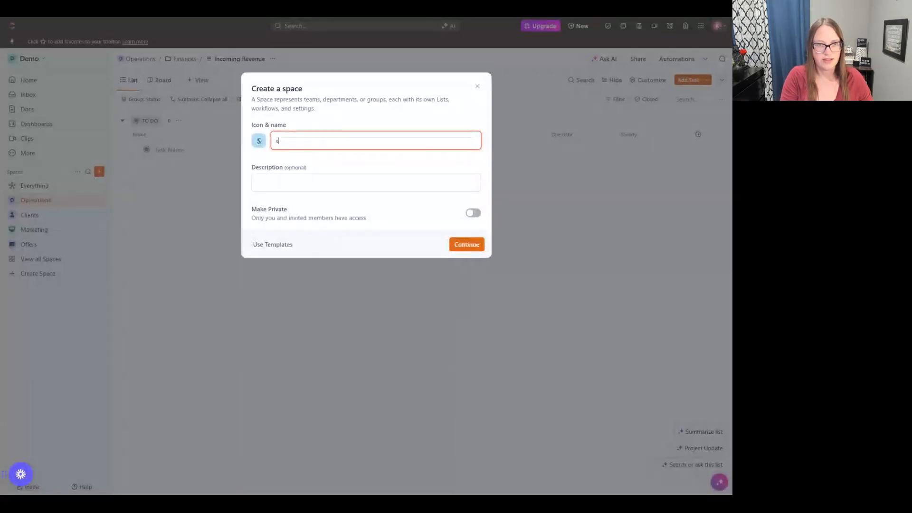
pyautogui.press('BackSpace')
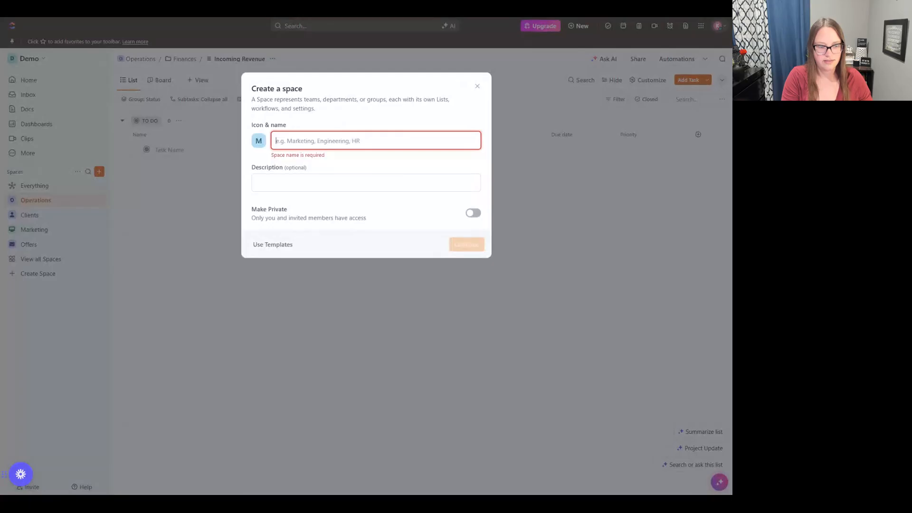
pyautogui.write('s')
pyautogui.press('BackSpace')
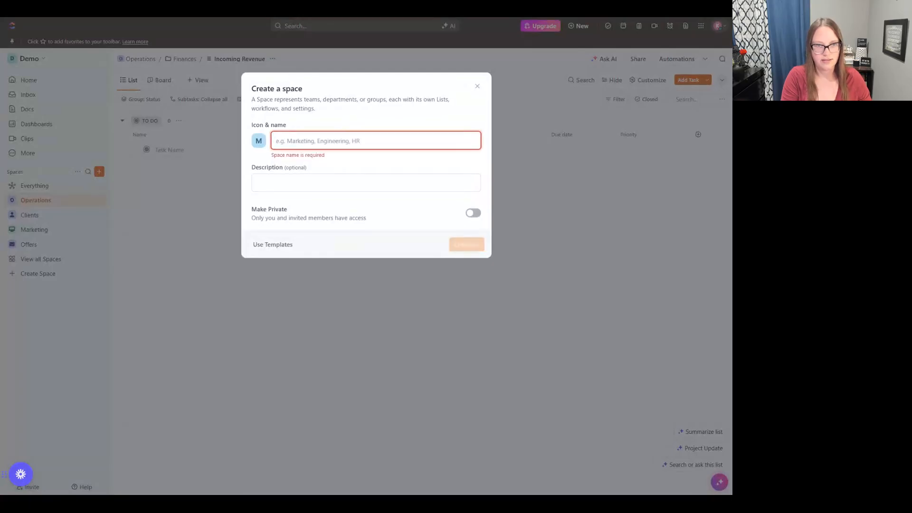
pyautogui.write('a')
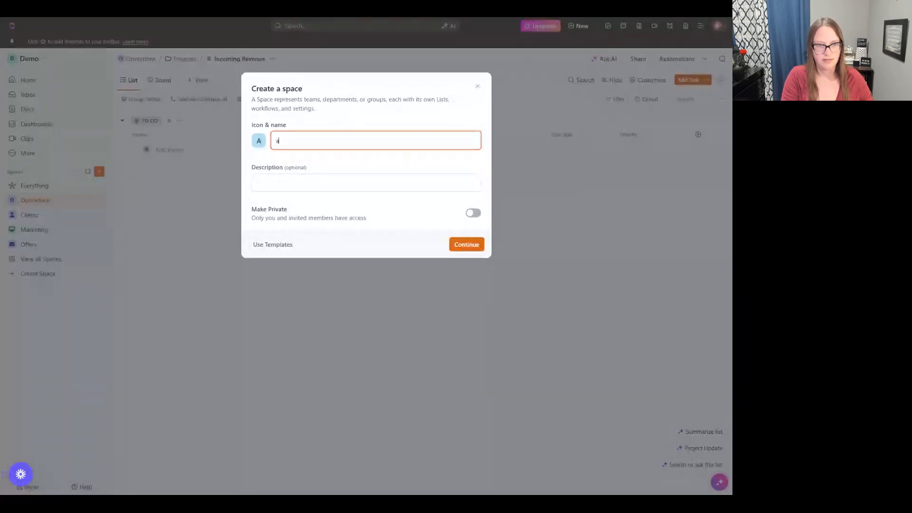
pyautogui.press('BackSpace')
pyautogui.write('SOP')
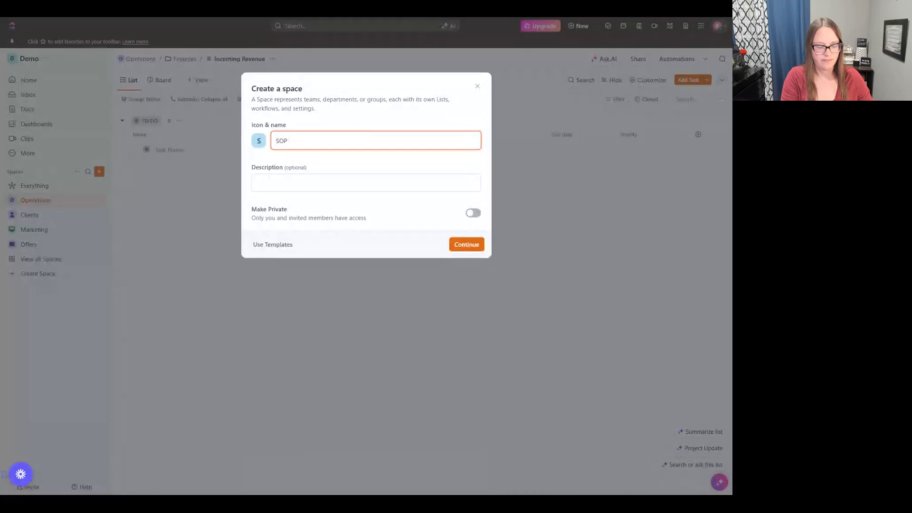
pyautogui.write('s')
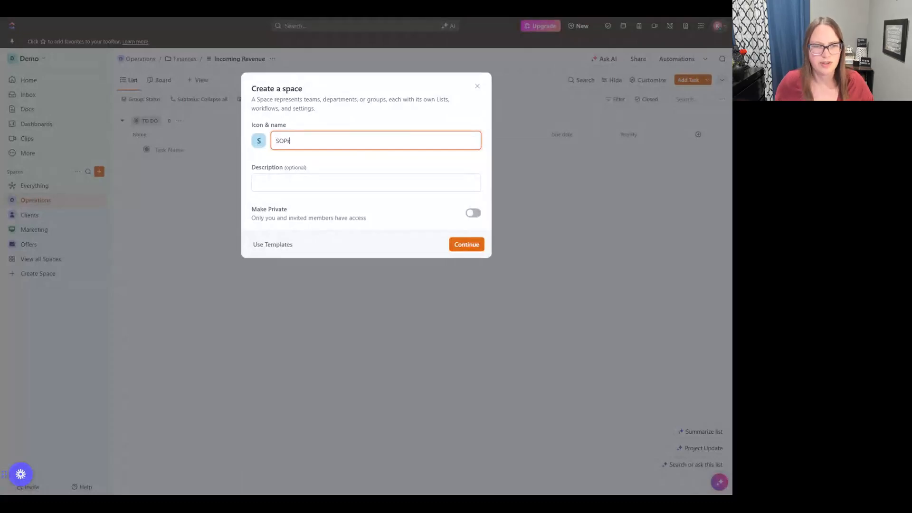
# Step: Give the SOPs space the description "documenting processes" and proceed to its workflow definition
pyautogui.click(291, 176)
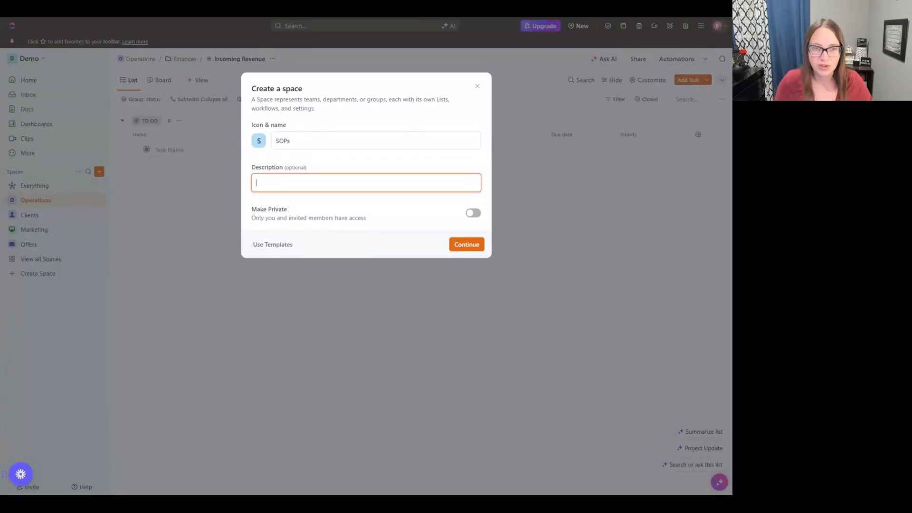
pyautogui.write('documenting')
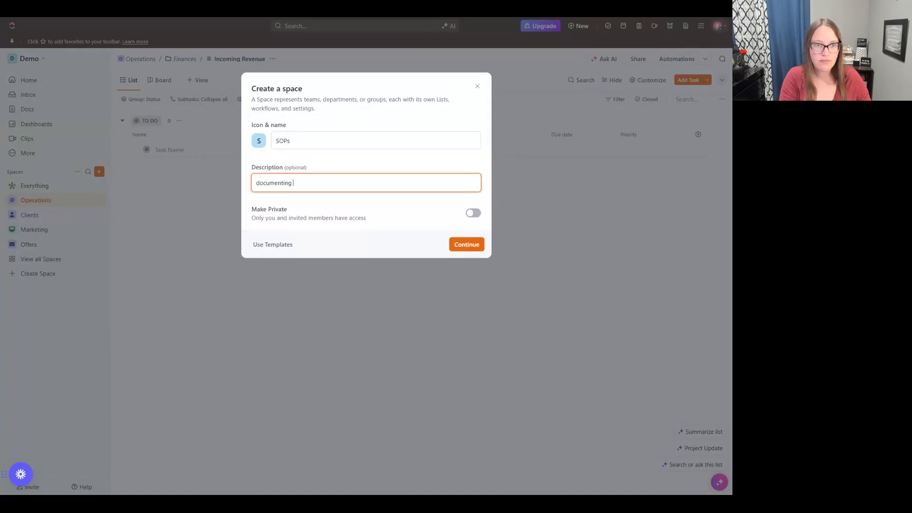
pyautogui.write(' processes')
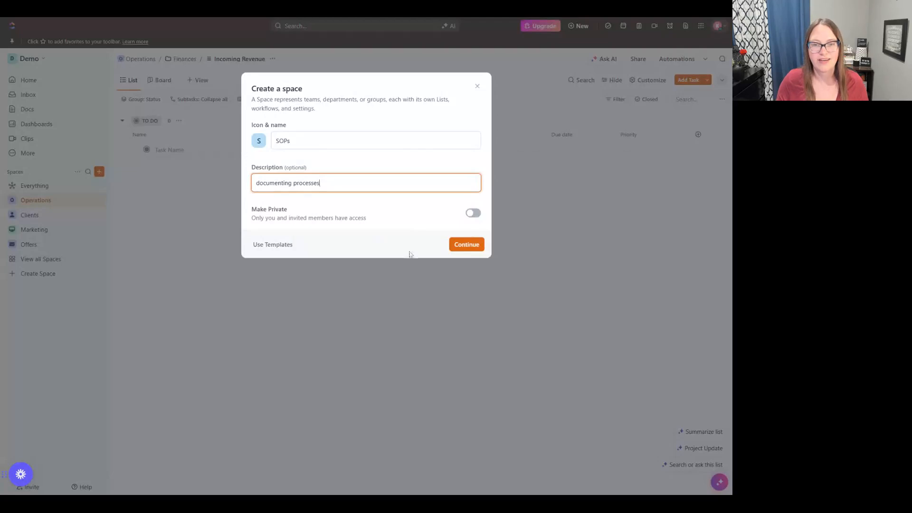
pyautogui.click(457, 249)
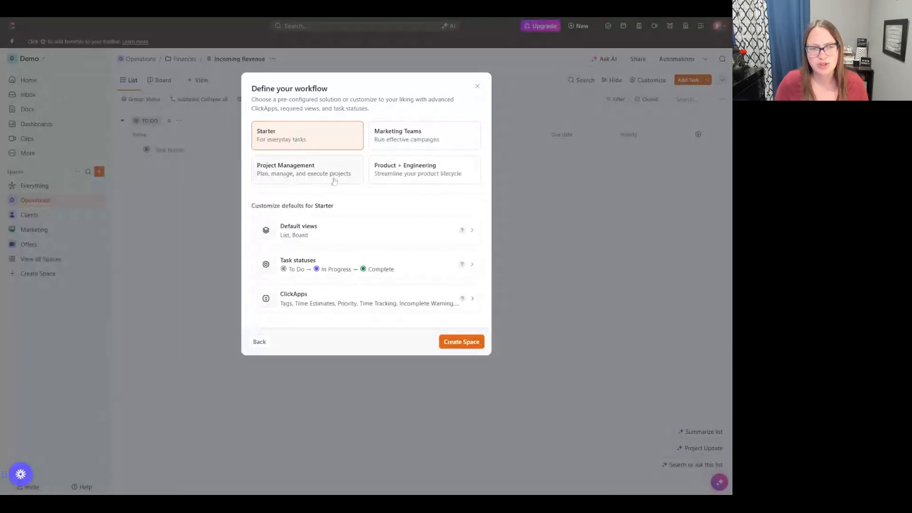
# Step: Review the default views and the task statuses of the Starter workflow for the SOPs space
pyautogui.click(473, 232)
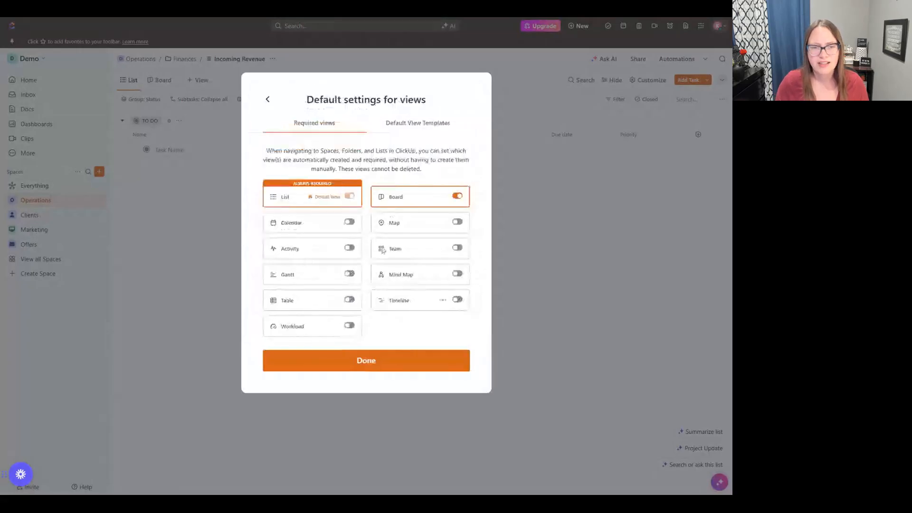
pyautogui.click(268, 99)
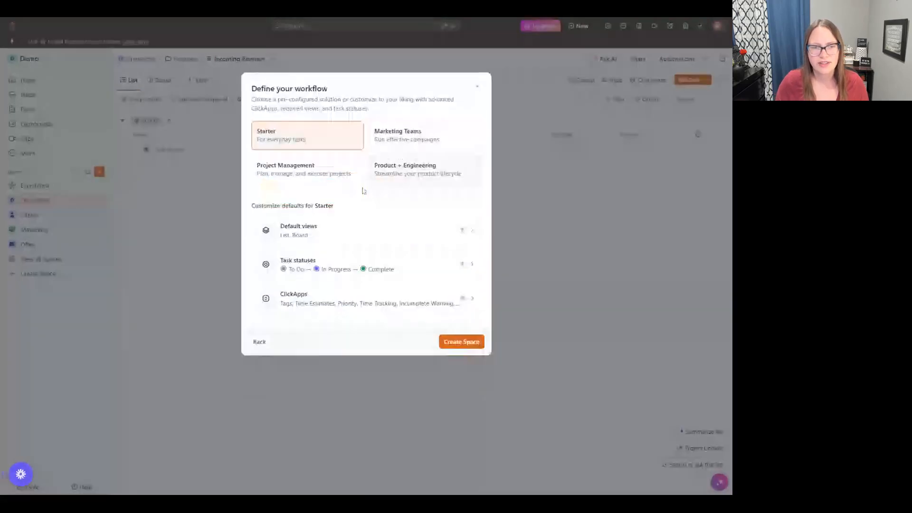
pyautogui.click(471, 270)
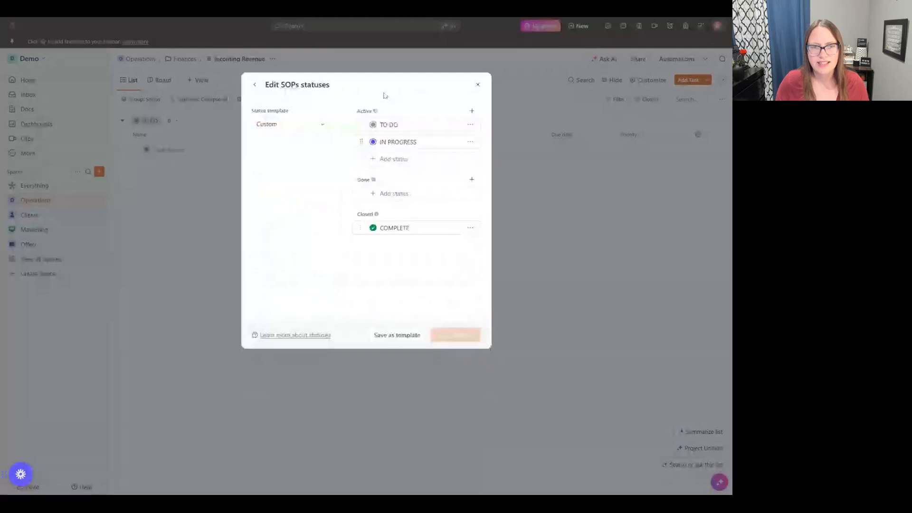
pyautogui.click(254, 85)
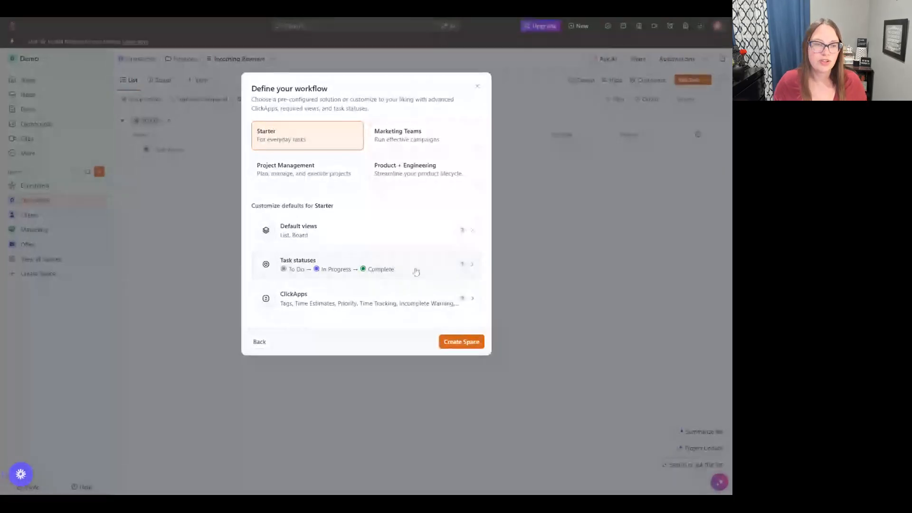
# Step: Inspect the status templates and the option for adding an active status to the SOPs space, and close the setup without creating it
pyautogui.click(478, 269)
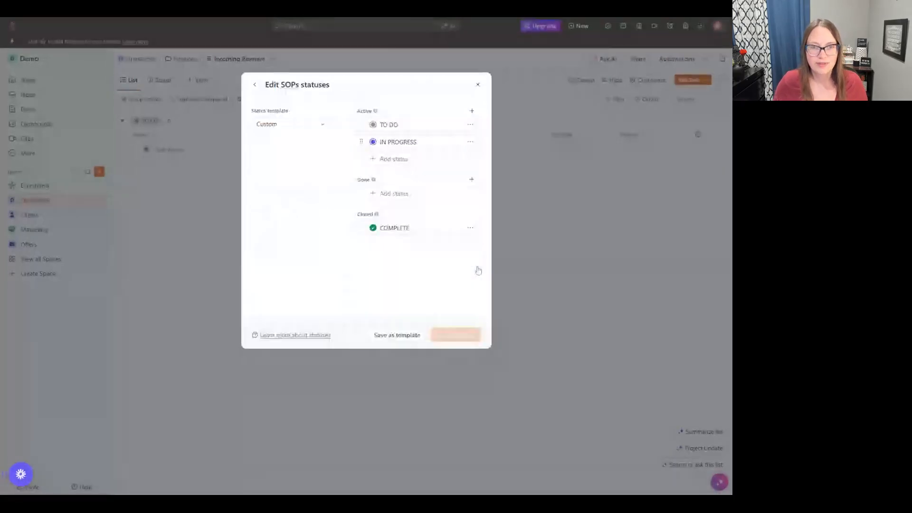
pyautogui.click(300, 127)
pyautogui.click(315, 119)
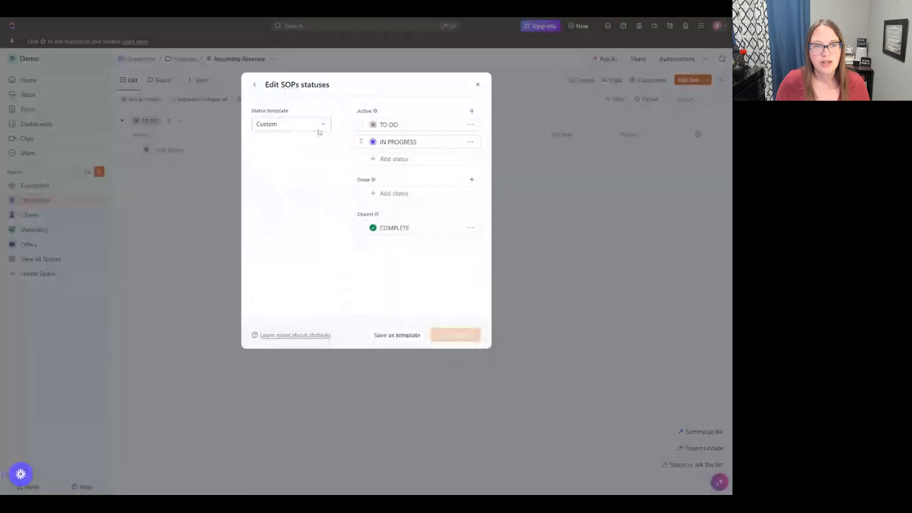
pyautogui.click(318, 126)
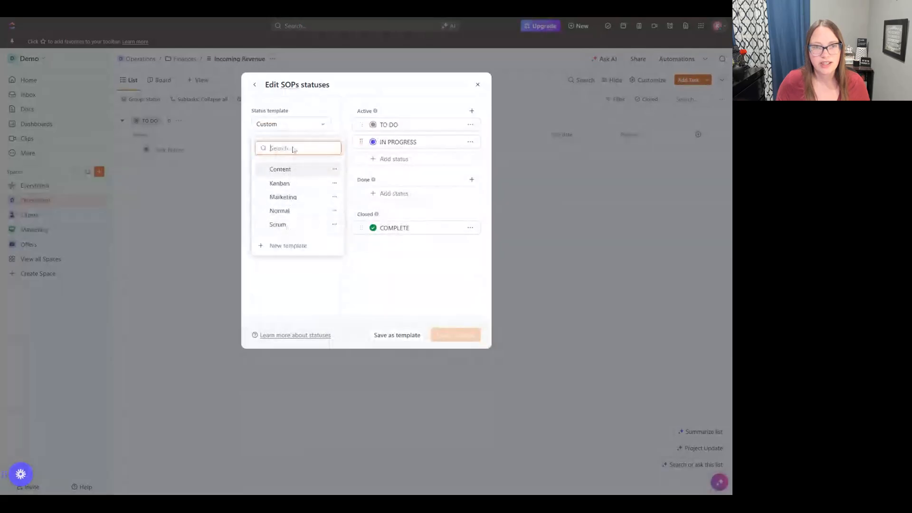
pyautogui.click(310, 108)
pyautogui.click(404, 159)
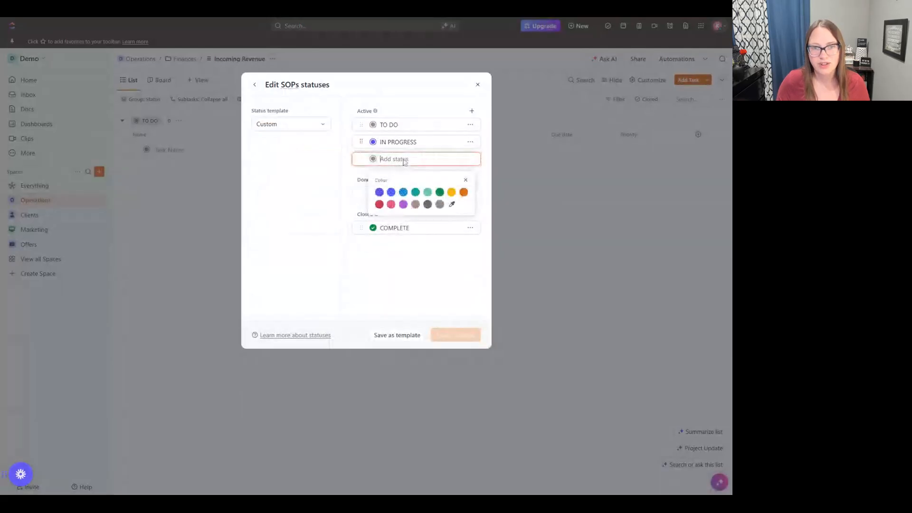
pyautogui.click(465, 180)
pyautogui.click(331, 209)
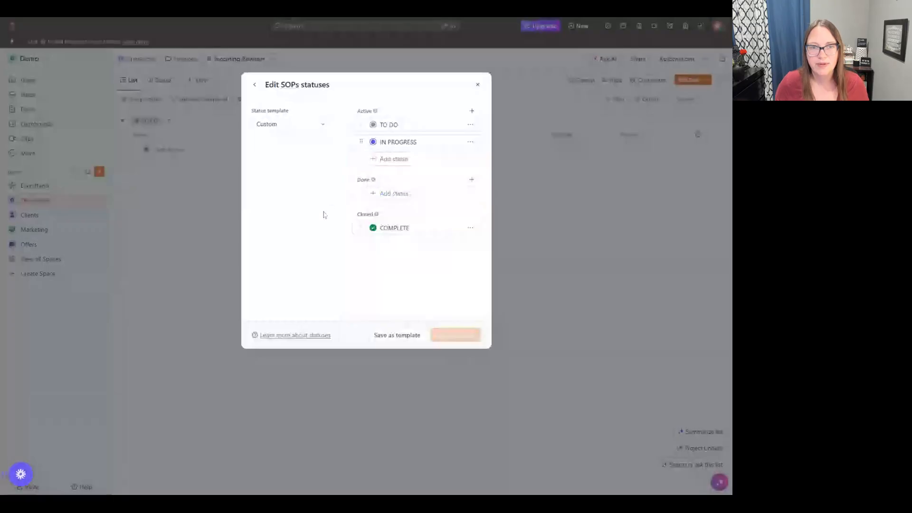
pyautogui.click(477, 84)
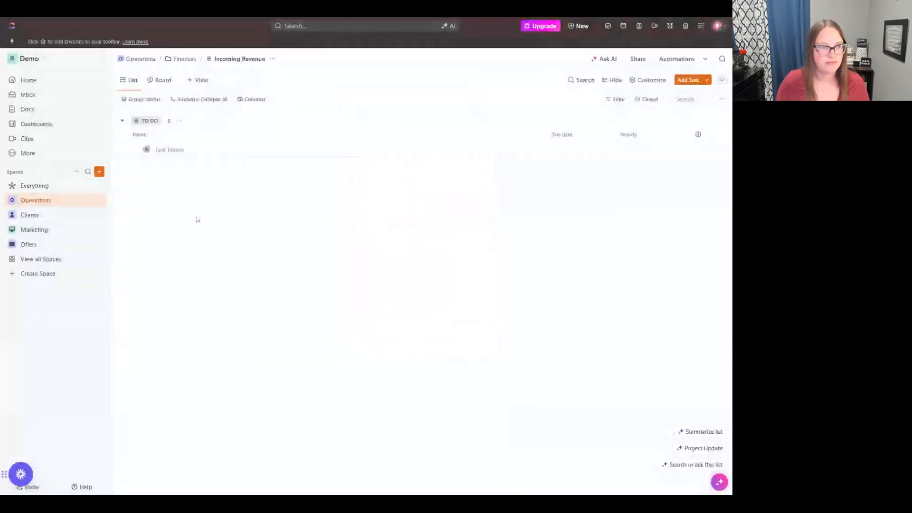
# Step: Start a new space named SOPs with the description "documenting processes" and proceed to its workflow definition
pyautogui.click(100, 172)
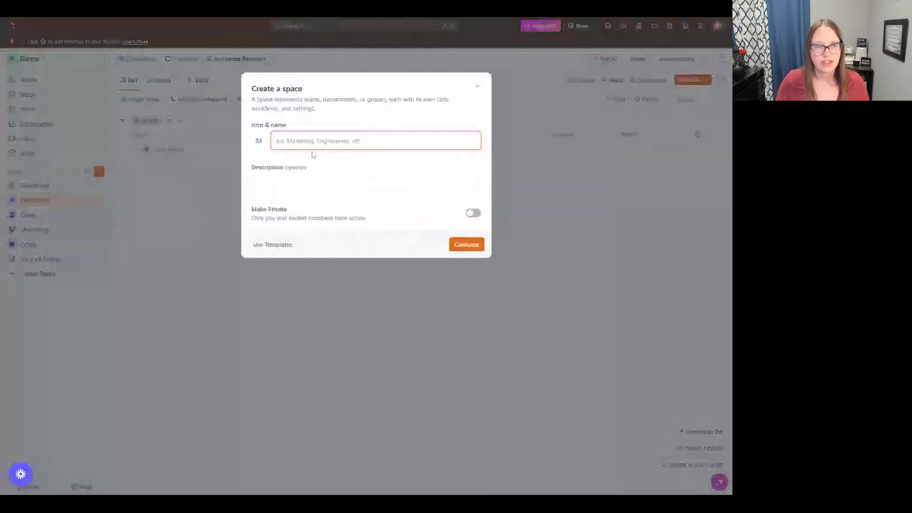
pyautogui.write('SOPs')
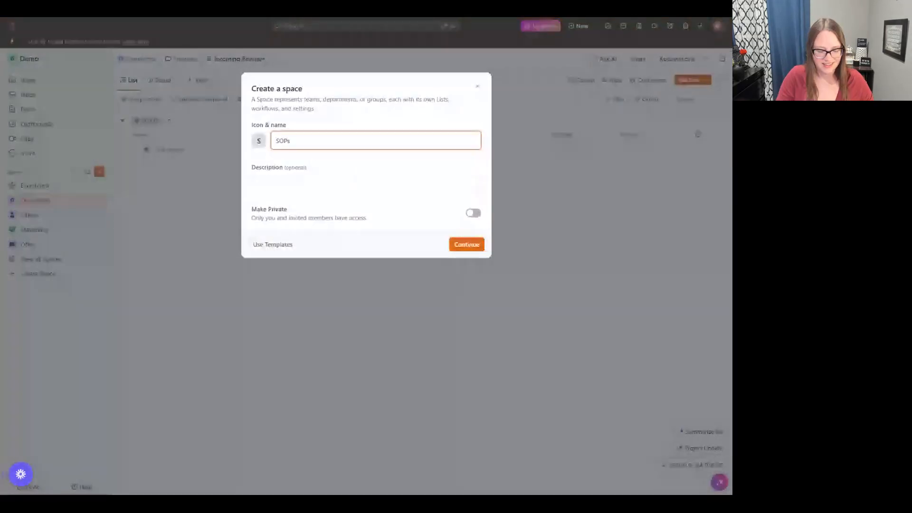
pyautogui.press('Tab')
pyautogui.write('docu')
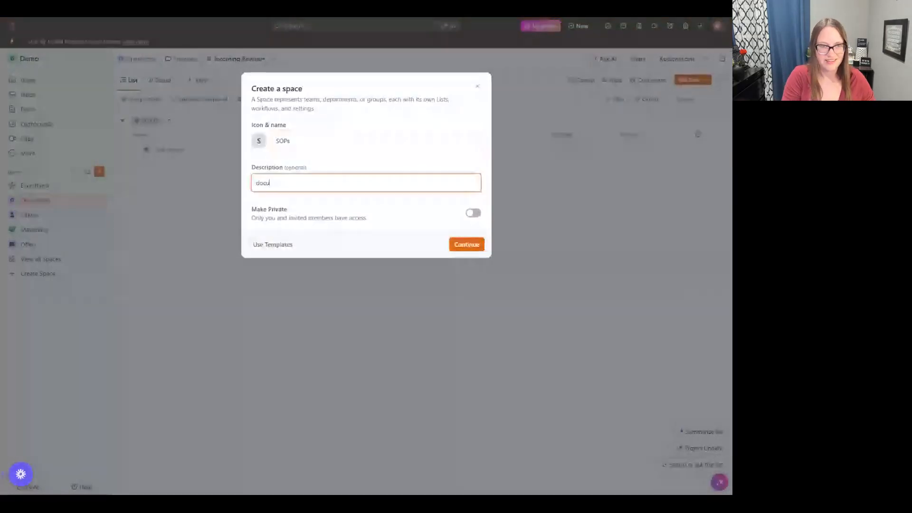
pyautogui.write('menti')
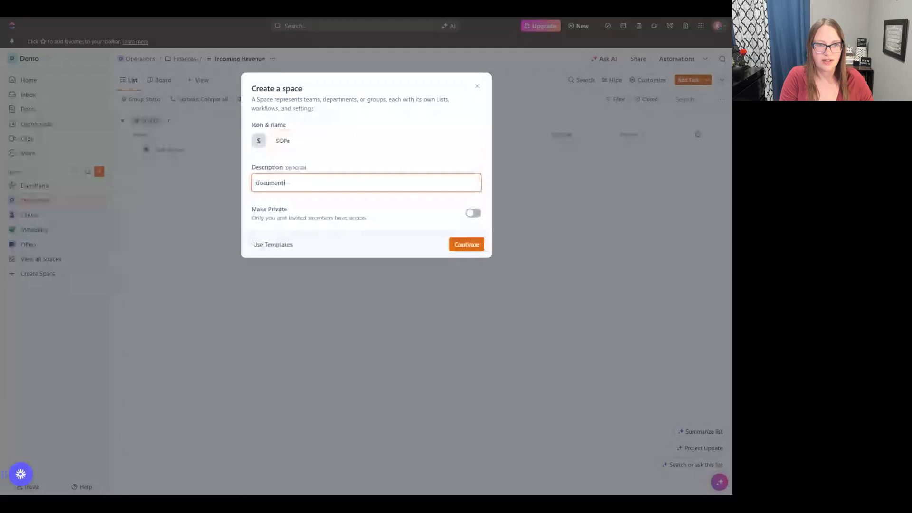
pyautogui.write('ng processes')
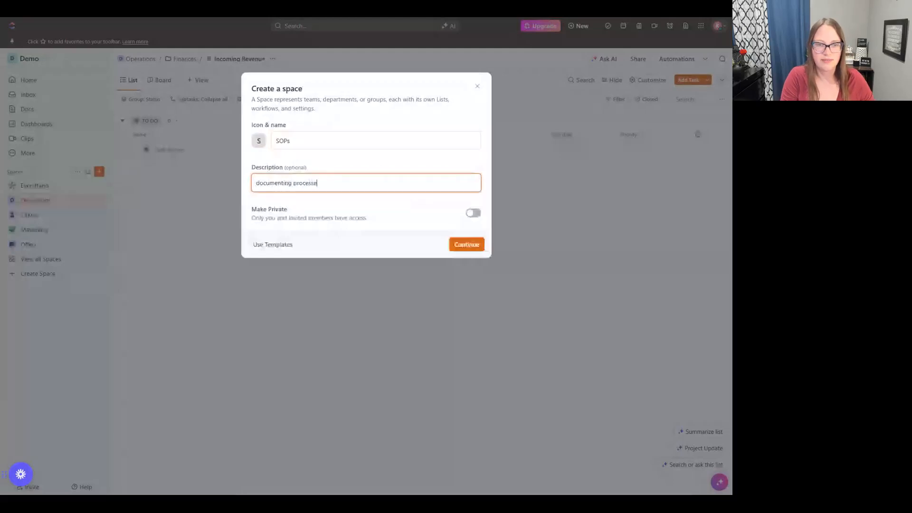
pyautogui.click(471, 251)
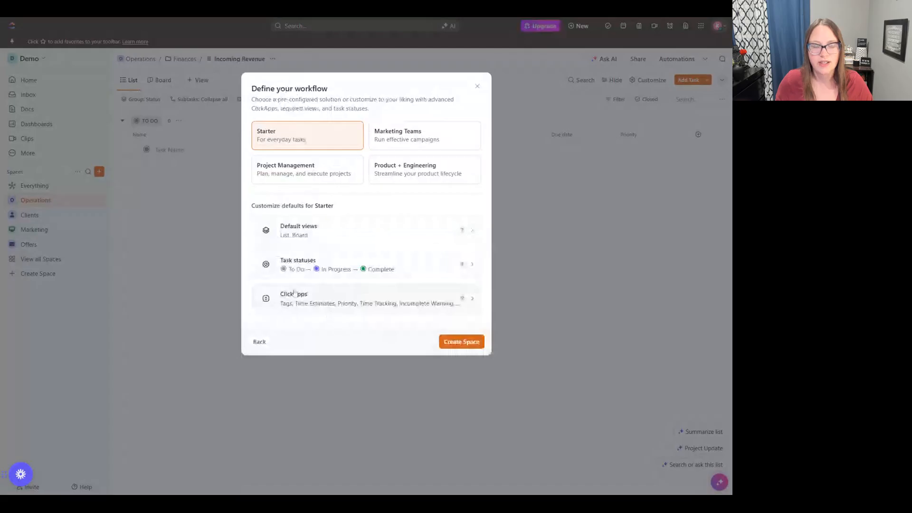
# Step: Review the full set of ClickApps for the Starter workflow and create the SOPs space with its defaults
pyautogui.click(473, 298)
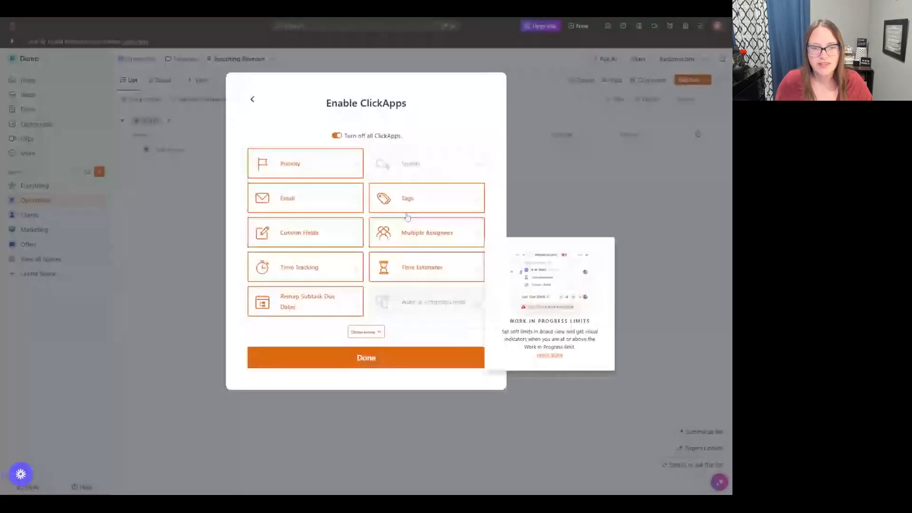
pyautogui.click(374, 332)
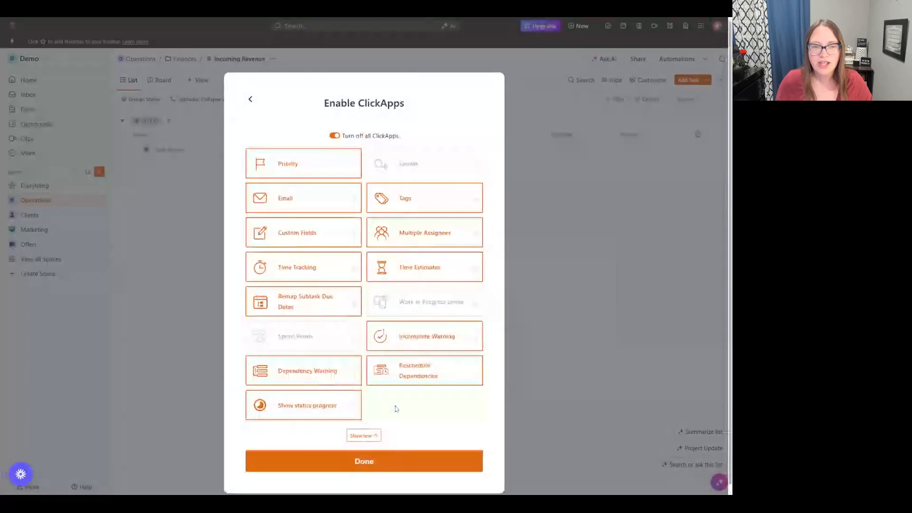
pyautogui.click(250, 99)
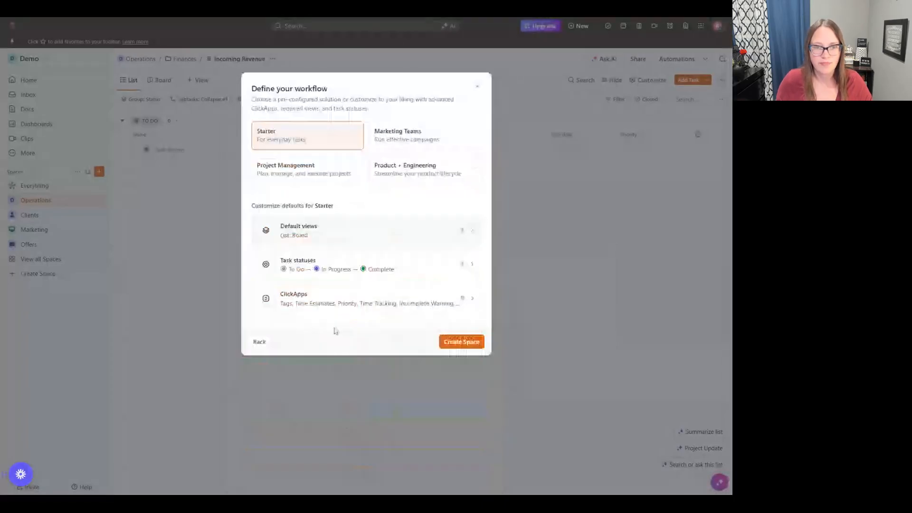
pyautogui.click(462, 342)
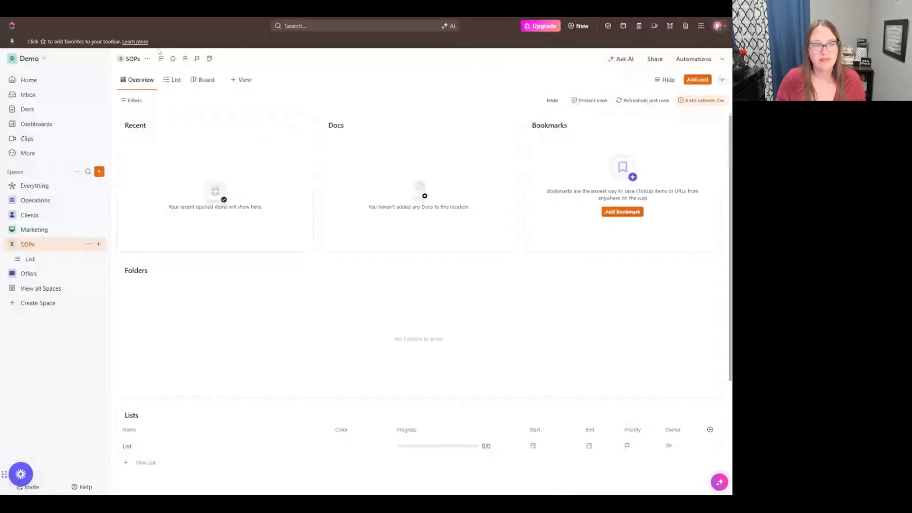
# Step: Look over the SOPs space overview and start a new folder in the space named Marketing SOPs
pyautogui.scroll(-5, 250, 220)
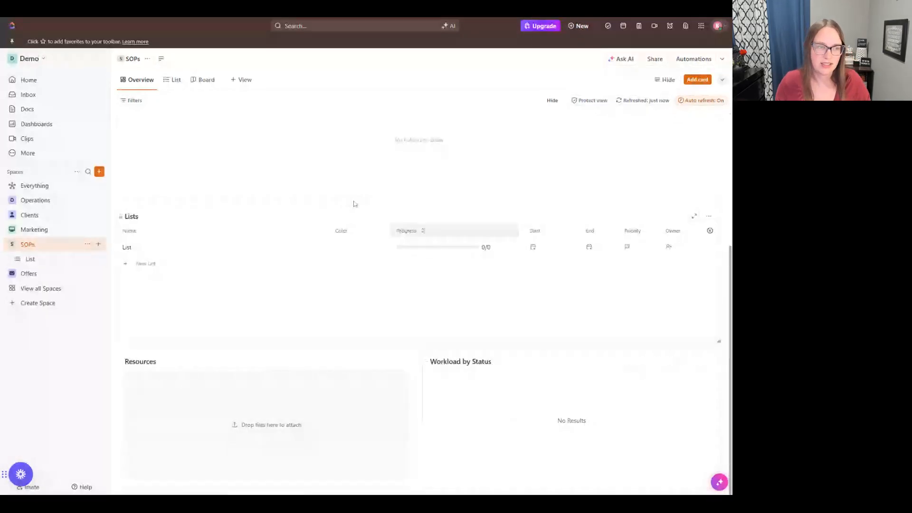
pyautogui.scroll(5, 367, 301)
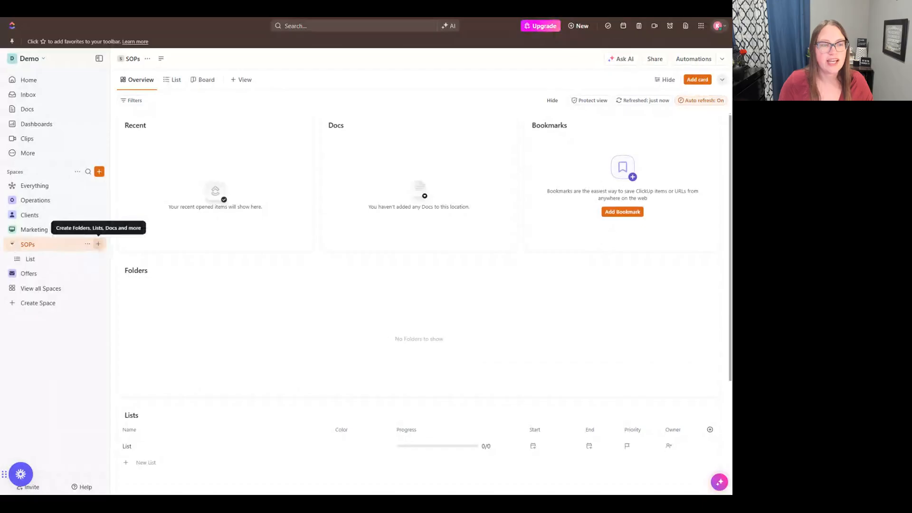
pyautogui.click(99, 244)
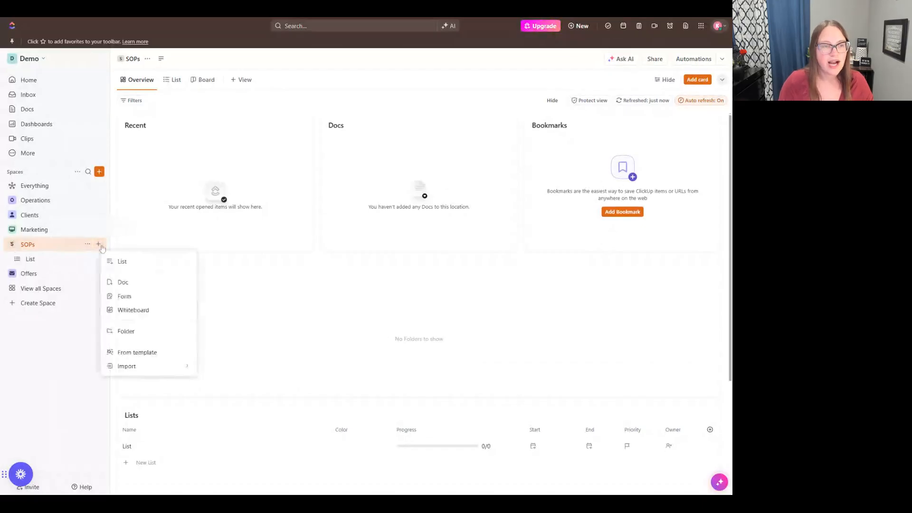
pyautogui.click(137, 337)
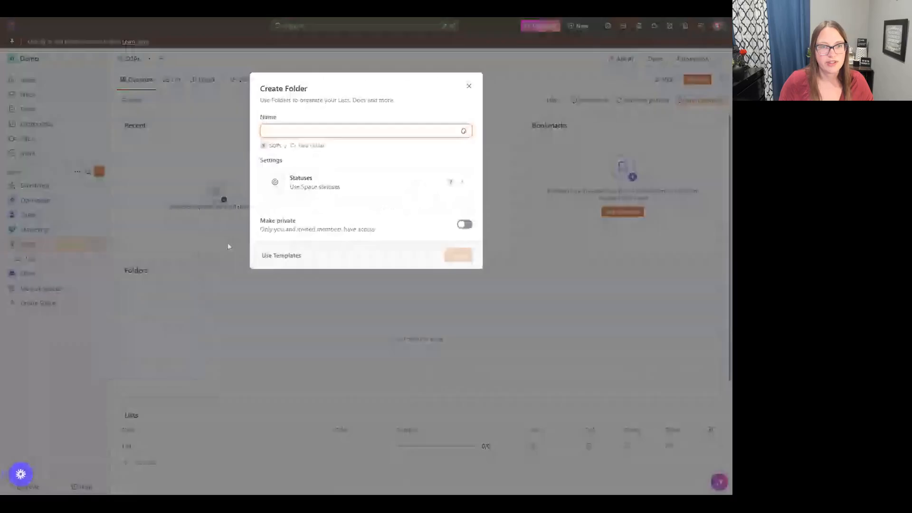
pyautogui.write('Ma')
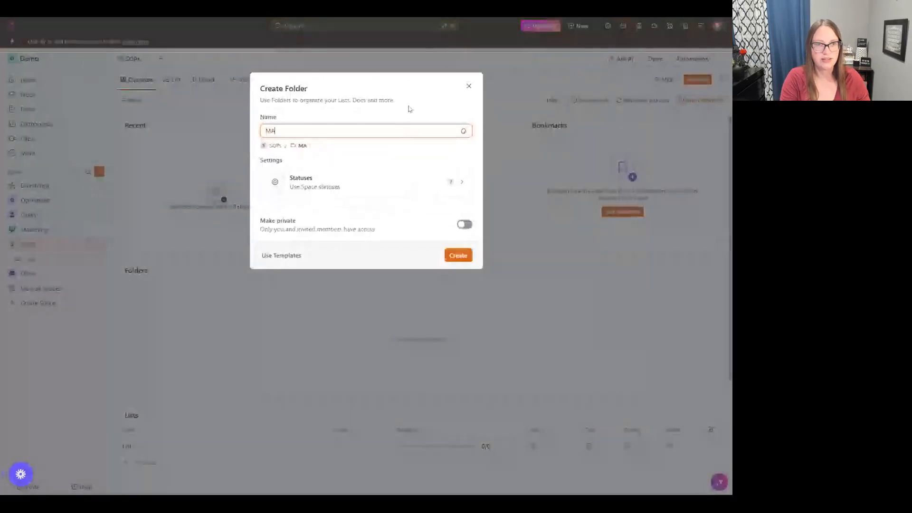
pyautogui.write('rketing SOPs')
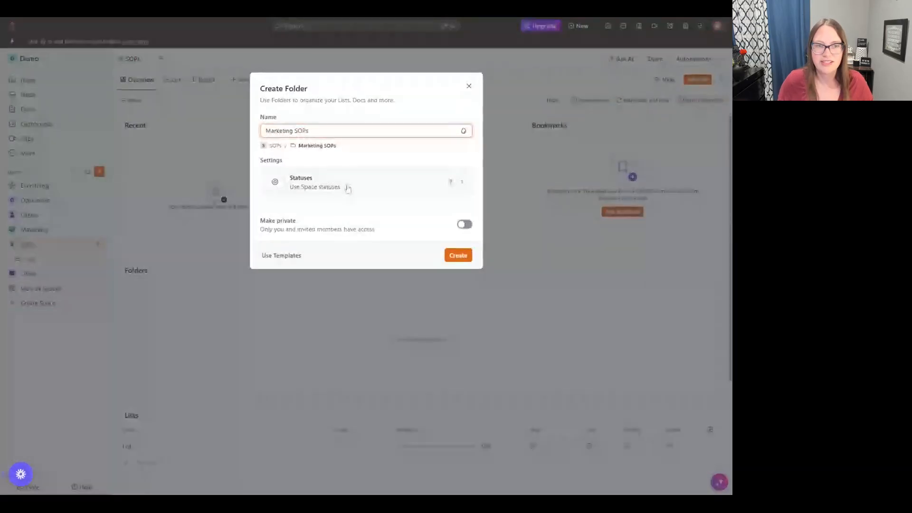
# Step: Compare custom statuses with inherited ones, keep Inherit from Space for the Marketing SOPs folder, and create the folder
pyautogui.click(460, 188)
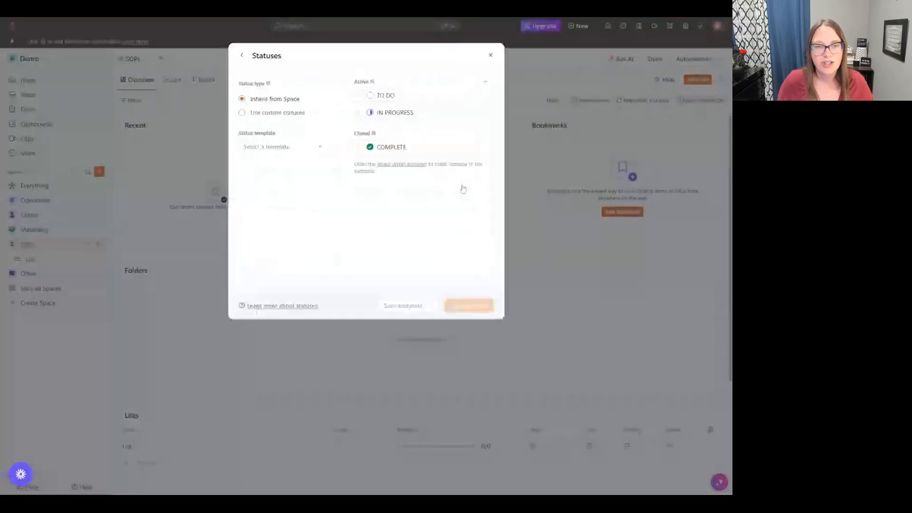
pyautogui.click(242, 112)
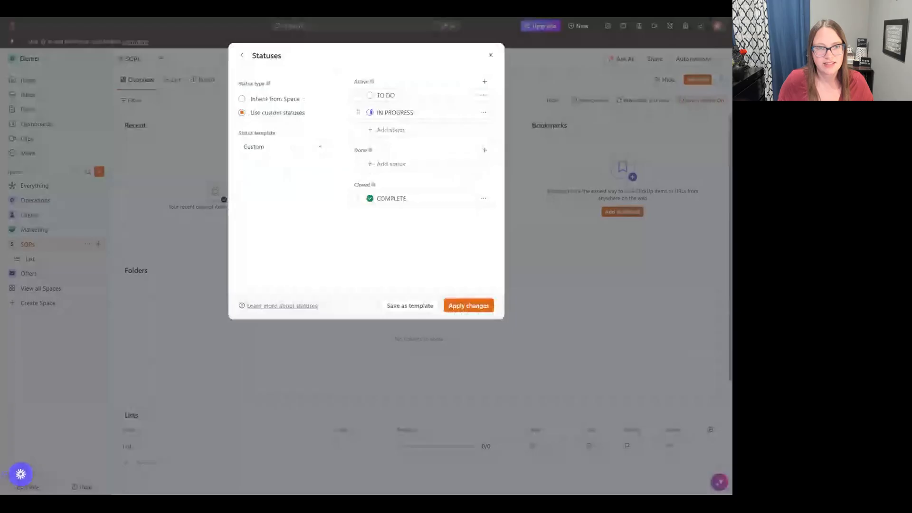
pyautogui.click(243, 100)
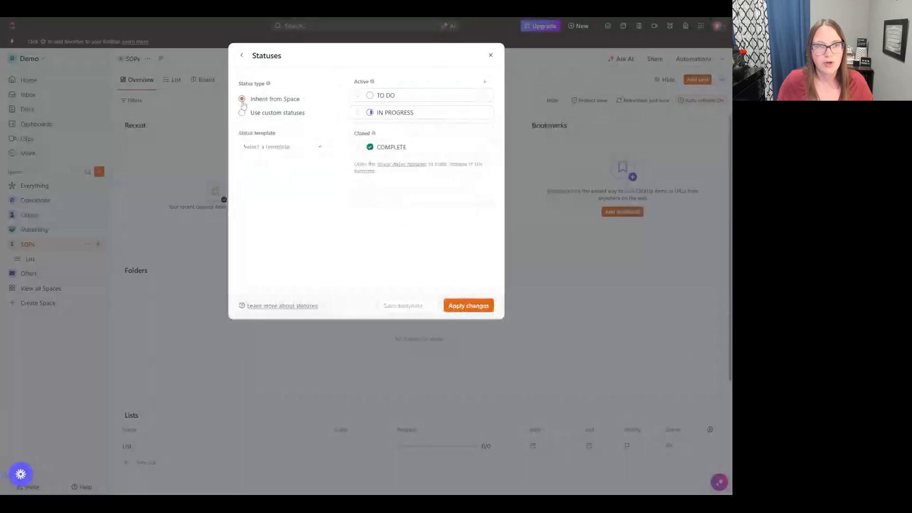
pyautogui.click(467, 307)
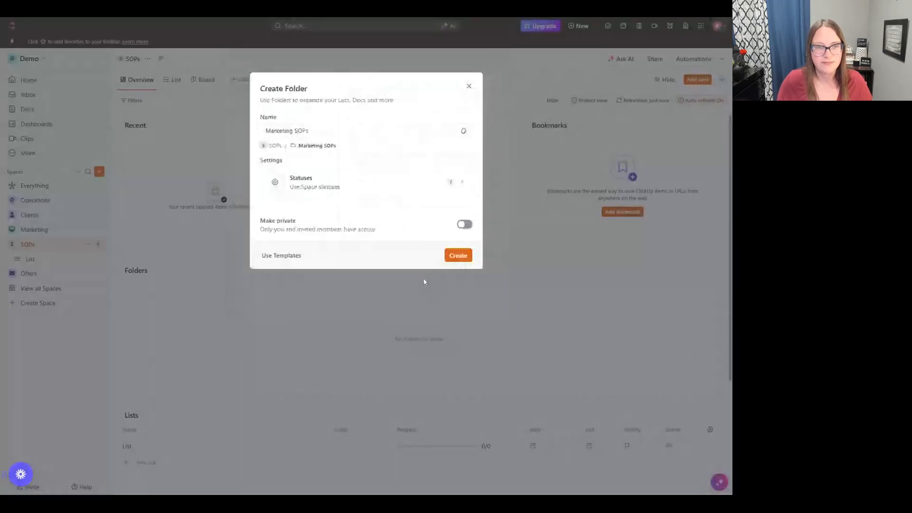
pyautogui.click(463, 260)
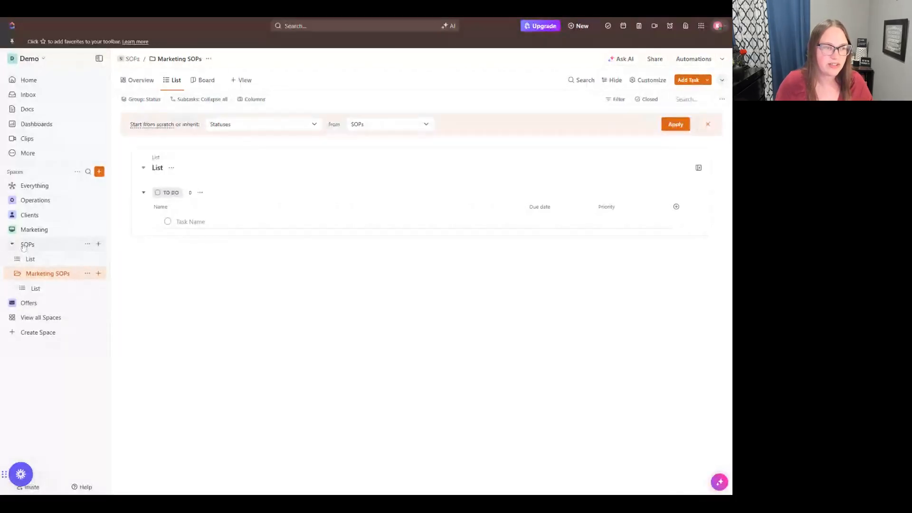
# Step: Delete the default list that sits directly under the SOPs space, outside the Marketing SOPs folder
pyautogui.click(87, 259)
pyautogui.click(123, 461)
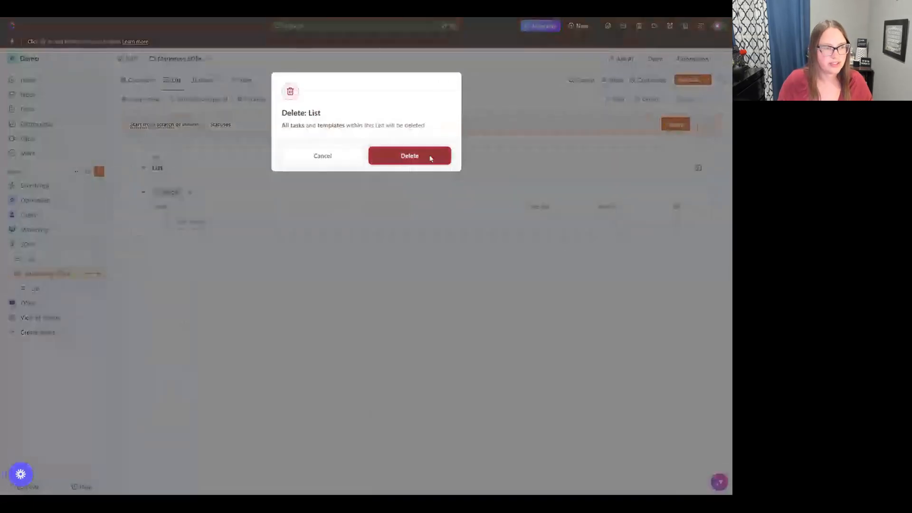
pyautogui.click(410, 156)
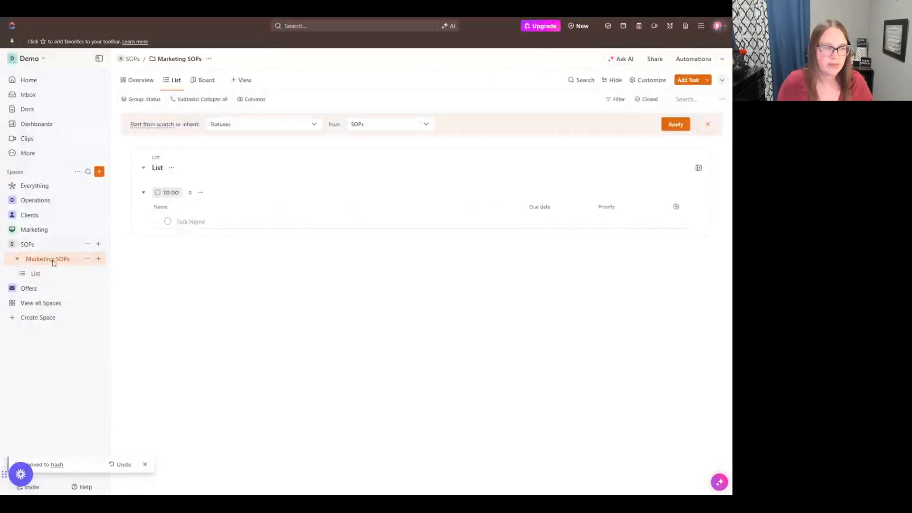
# Step: Create a second folder named Operations SOPs in the SOPs space, using the space statuses
pyautogui.click(98, 243)
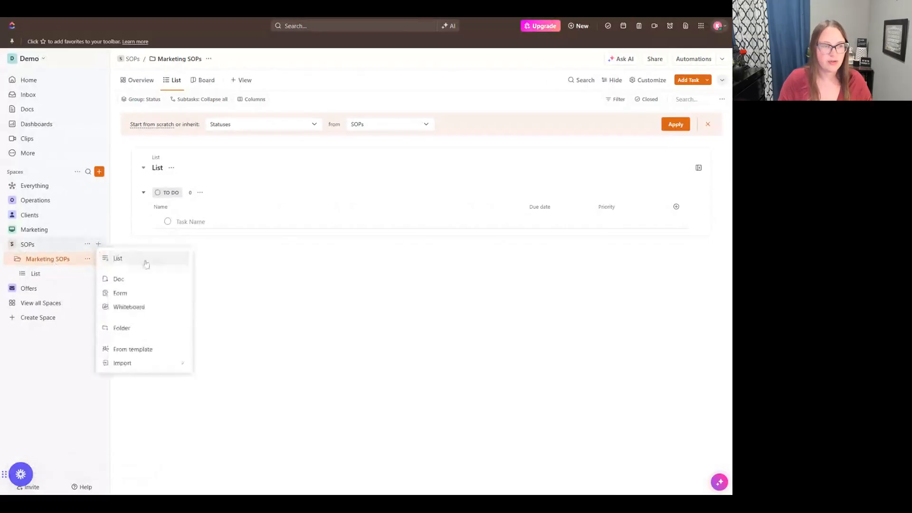
pyautogui.click(158, 334)
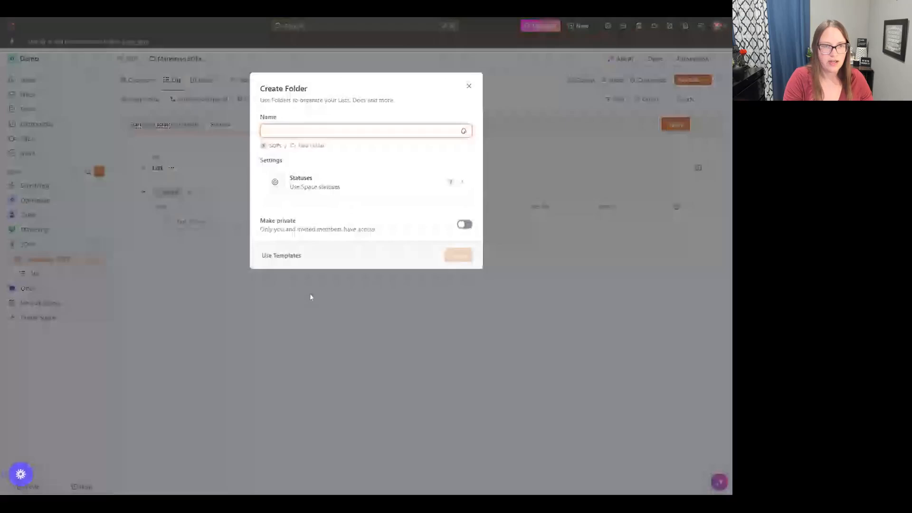
pyautogui.write('Operations')
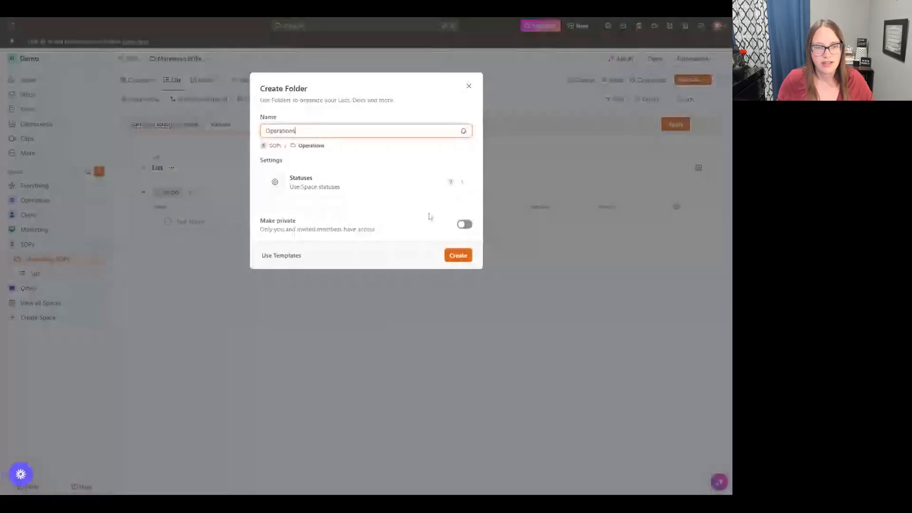
pyautogui.write(' SOPs')
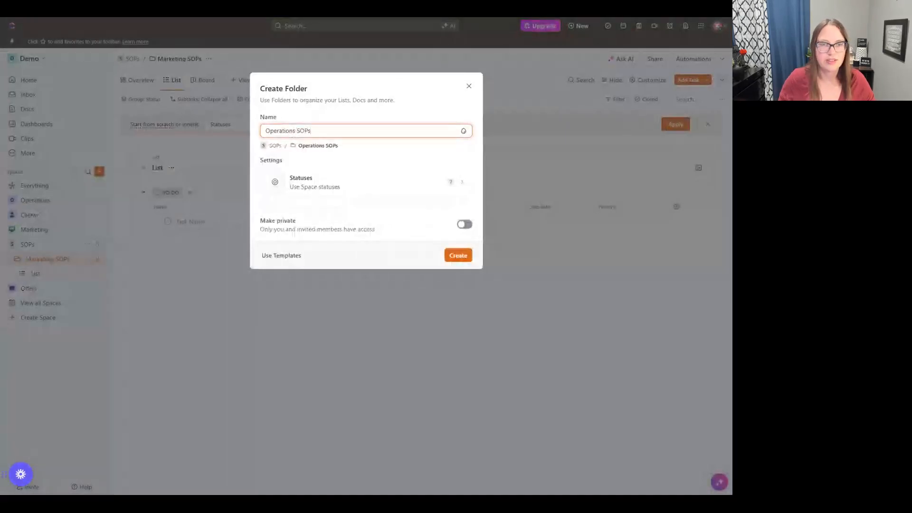
pyautogui.click(458, 255)
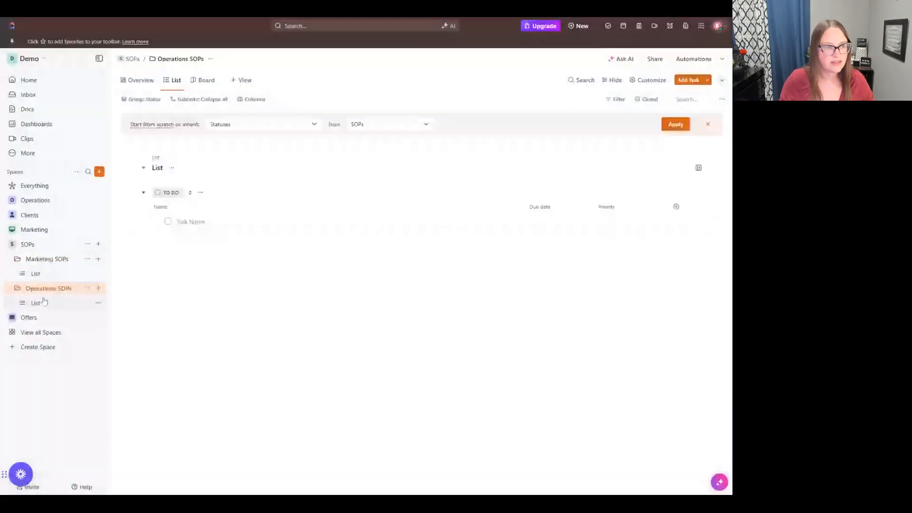
# Step: Collapse and re-expand the Marketing SOPs and Operations SOPs folders, and open the list inside Marketing SOPs
pyautogui.click(18, 259)
pyautogui.click(18, 273)
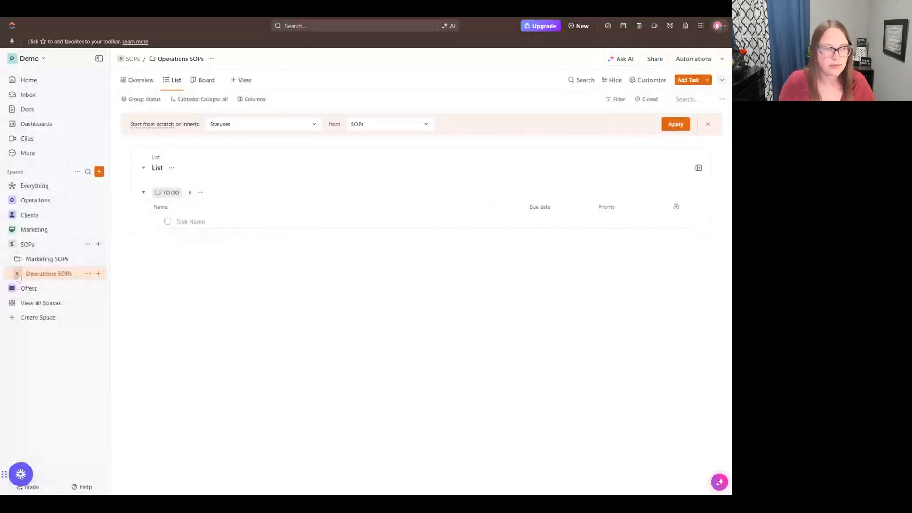
pyautogui.click(17, 259)
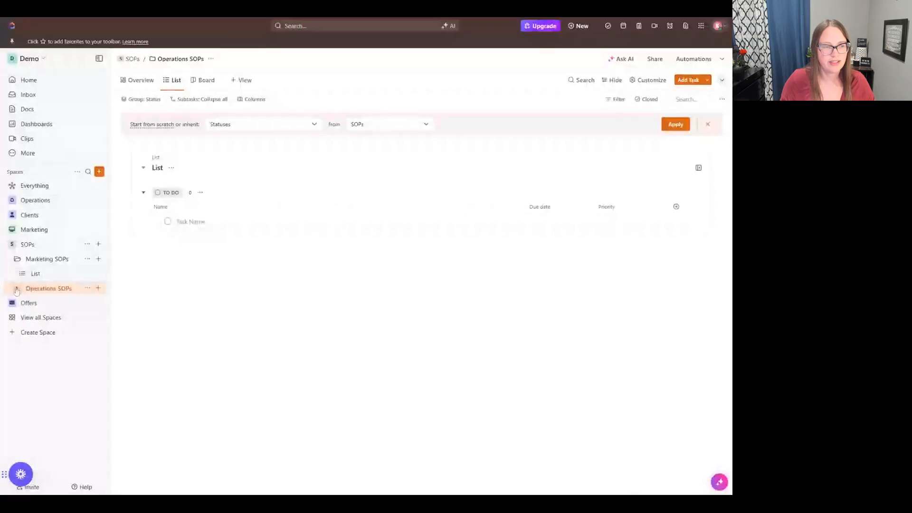
pyautogui.click(42, 288)
pyautogui.click(36, 274)
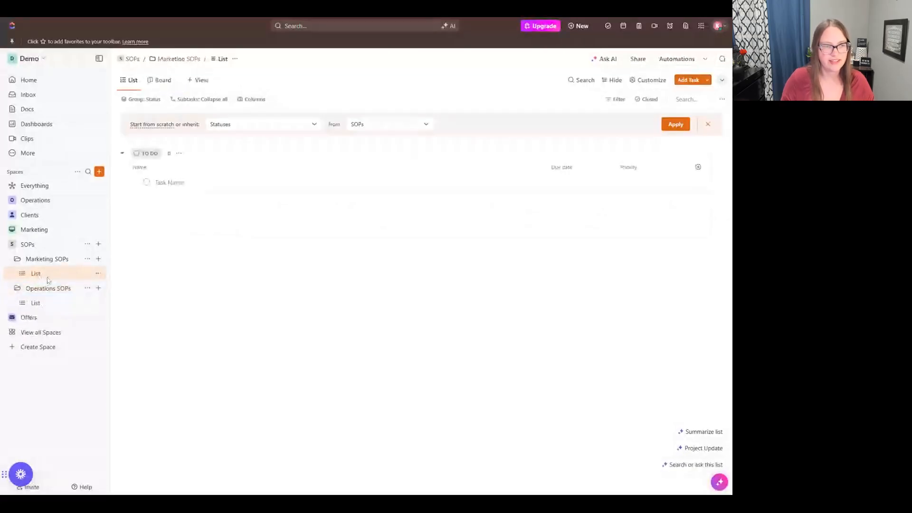
pyautogui.click(98, 260)
pyautogui.click(122, 277)
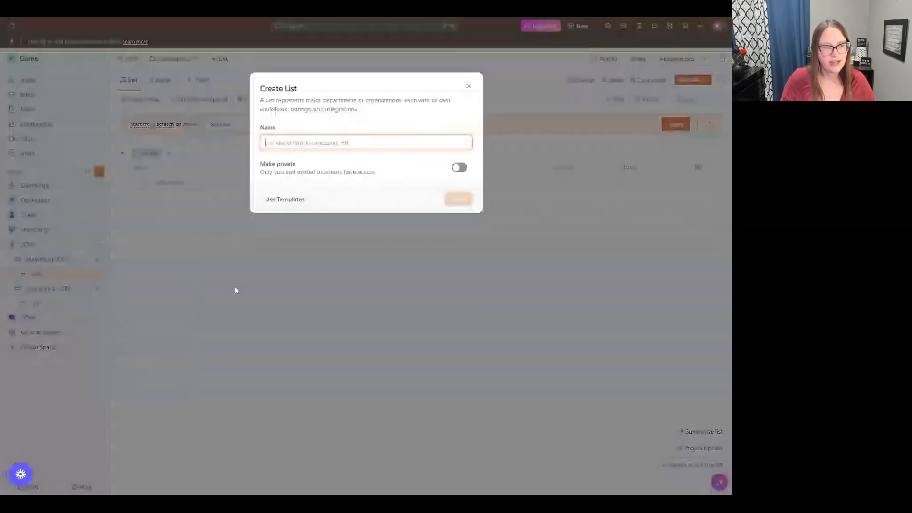
pyautogui.click(469, 86)
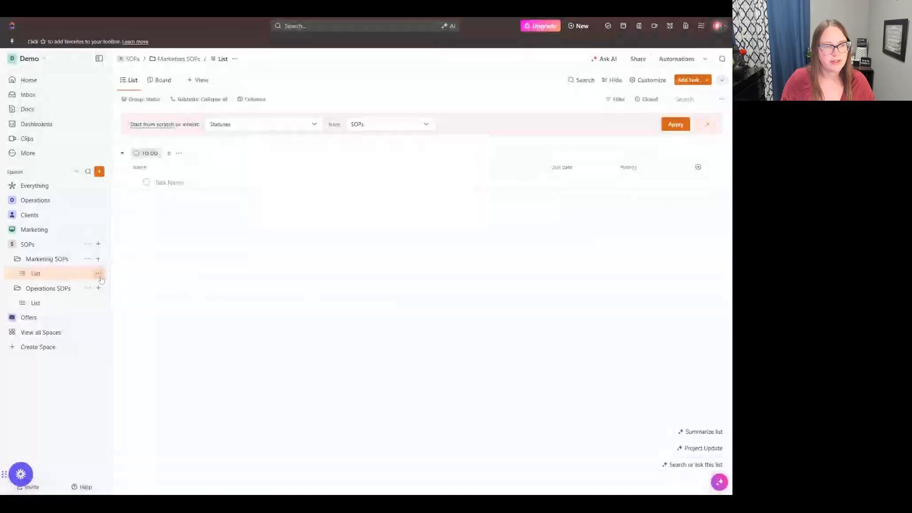
pyautogui.click(99, 274)
pyautogui.click(128, 248)
pyautogui.click(90, 271)
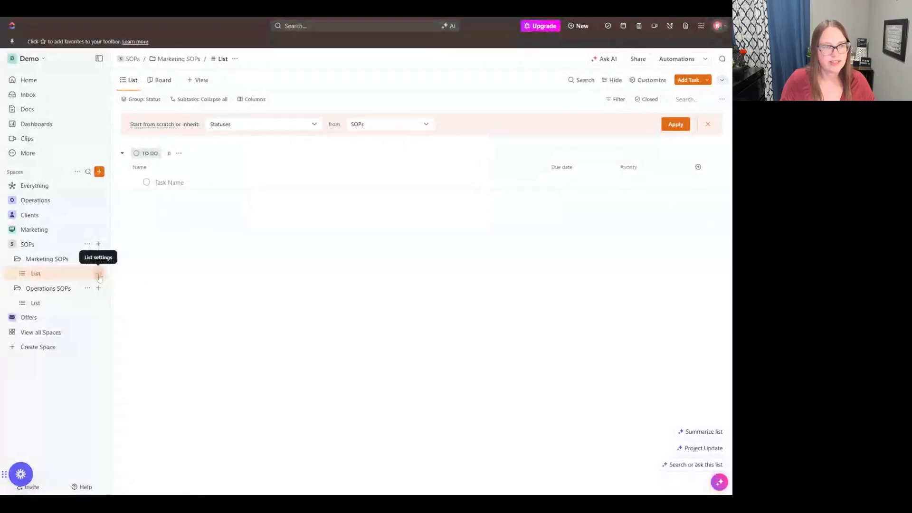
# Step: Add a task named "How to name an asset for social" to the list in the Marketing SOPs folder
pyautogui.click(202, 179)
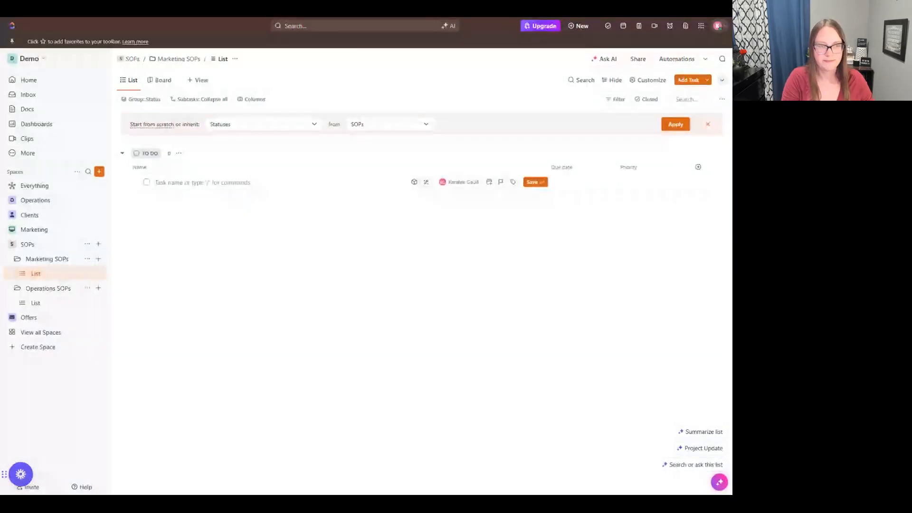
pyautogui.write('How to c')
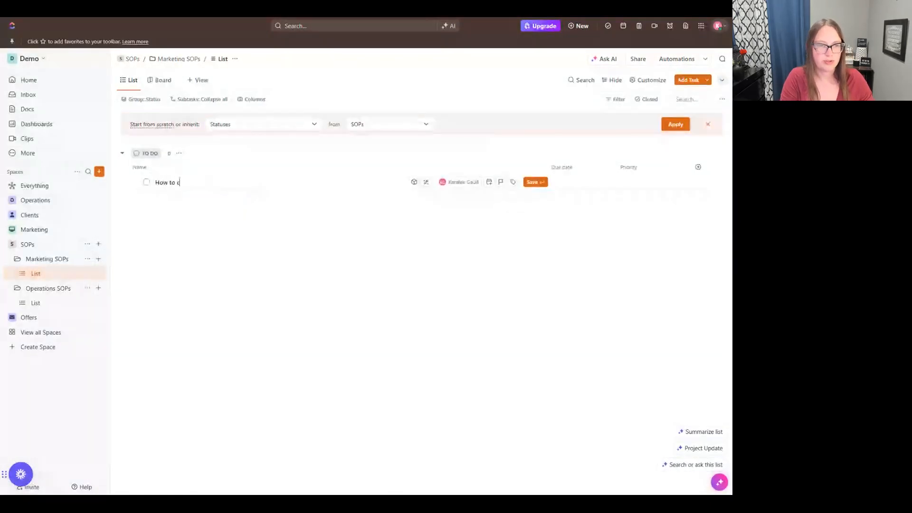
pyautogui.write('r')
pyautogui.press('BackSpace')
pyautogui.press('BackSpace')
pyautogui.write('name a')
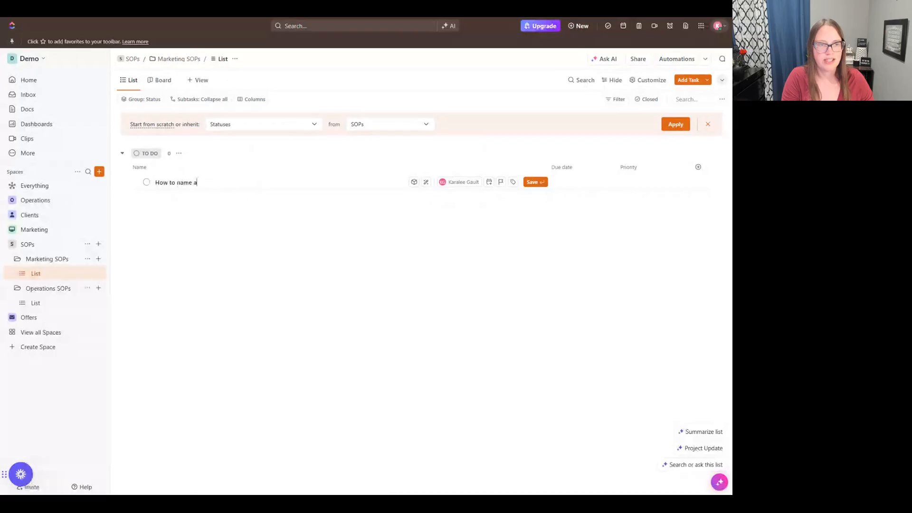
pyautogui.write('n assets')
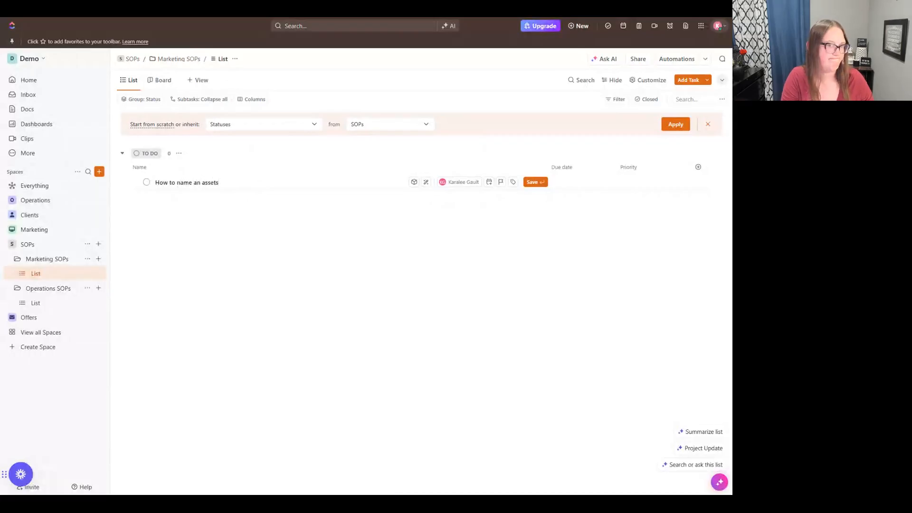
pyautogui.press('BackSpace')
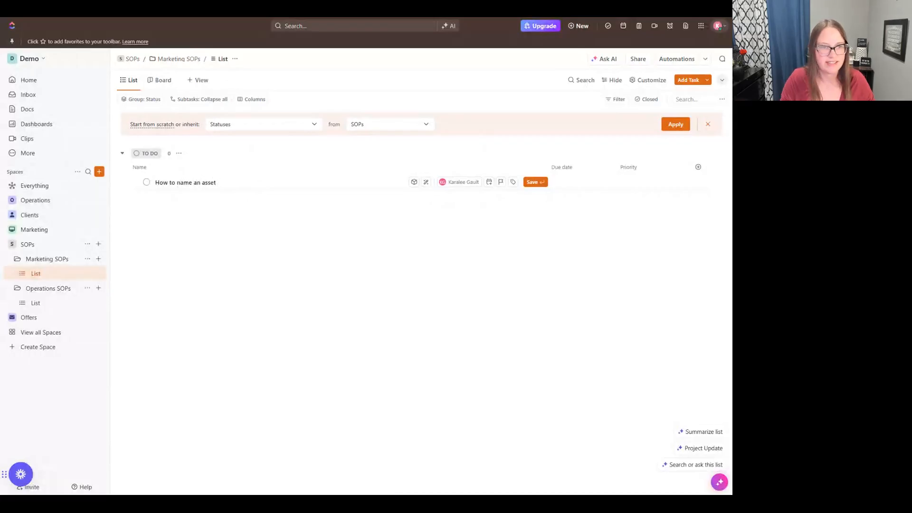
pyautogui.write('for ')
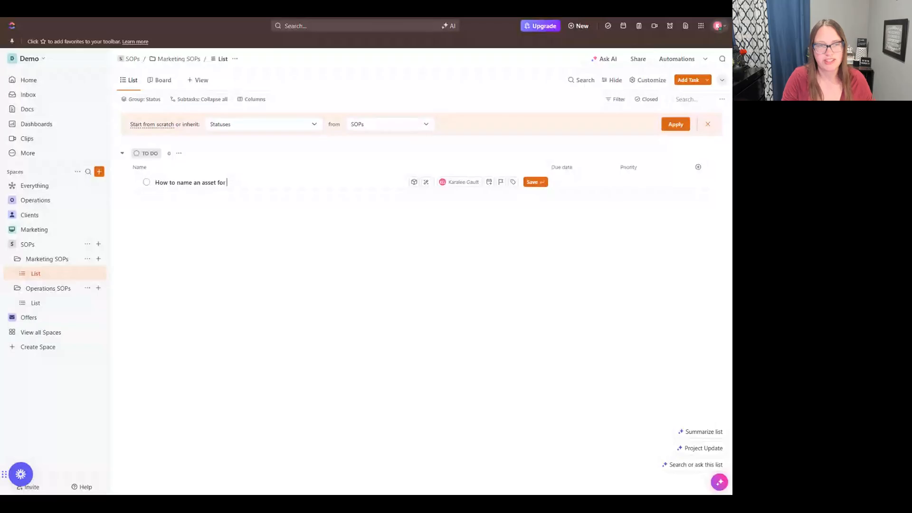
pyautogui.write('social')
pyautogui.press('Return')
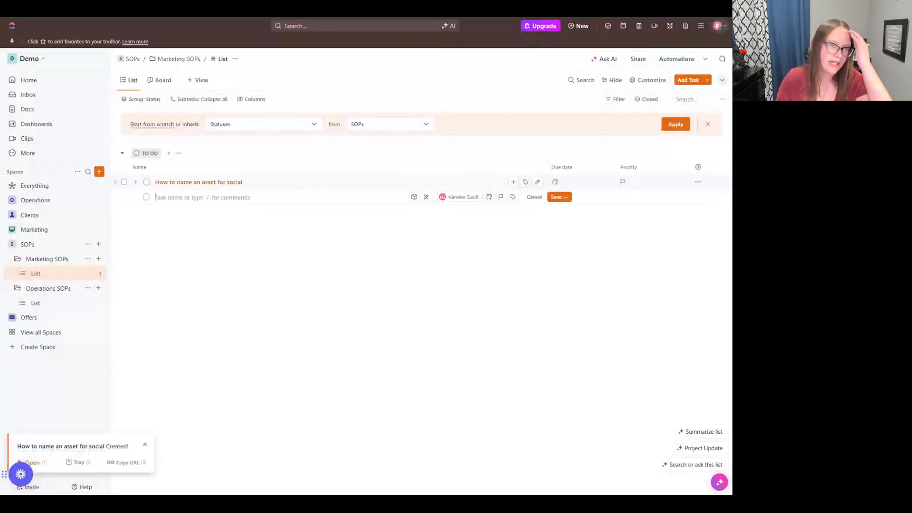
# Step: Open the "How to name an asset for social" task, view its subtasks section and description editor, and close the task
pyautogui.click(197, 182)
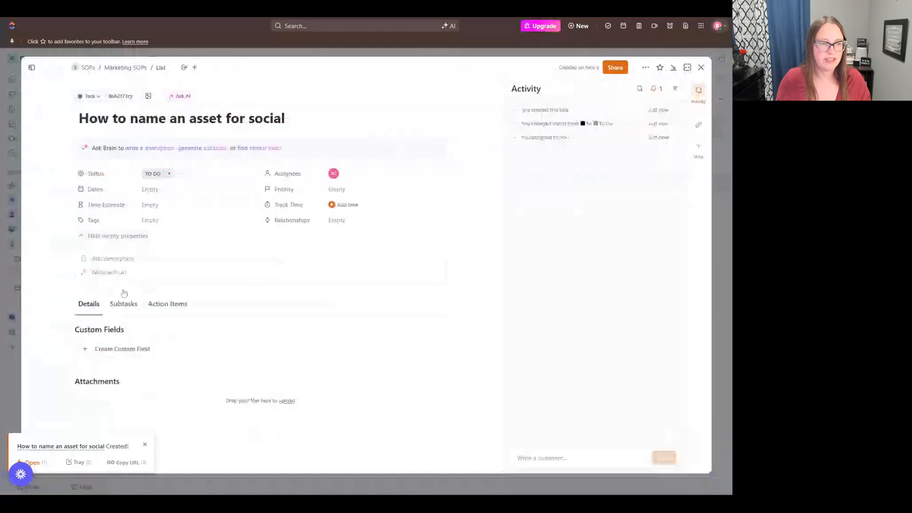
pyautogui.click(124, 304)
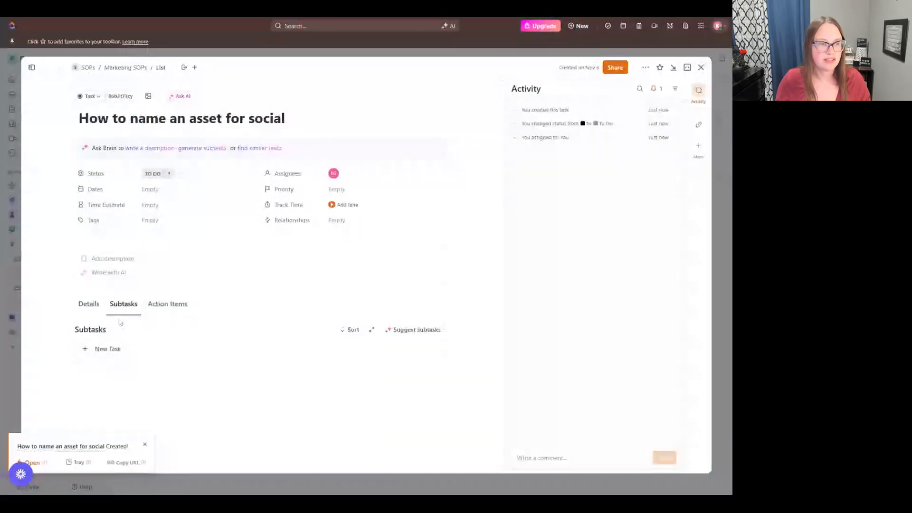
pyautogui.click(123, 263)
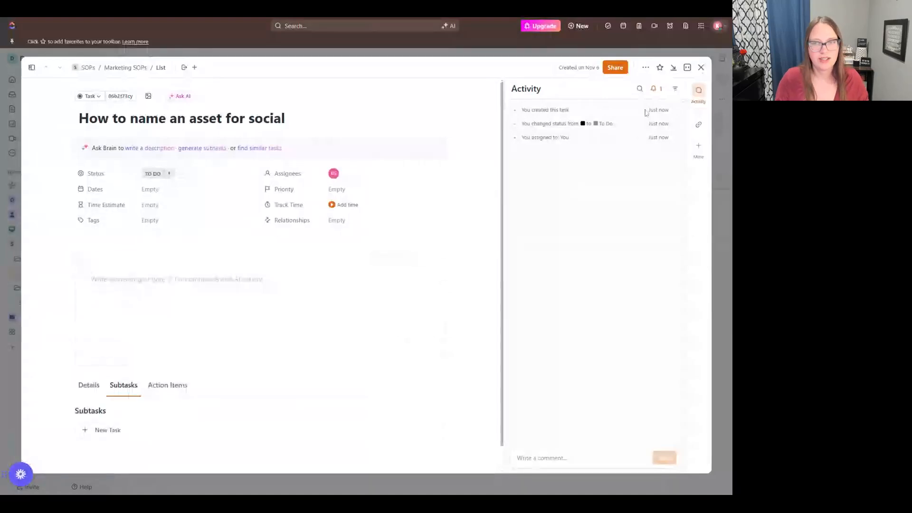
pyautogui.click(702, 68)
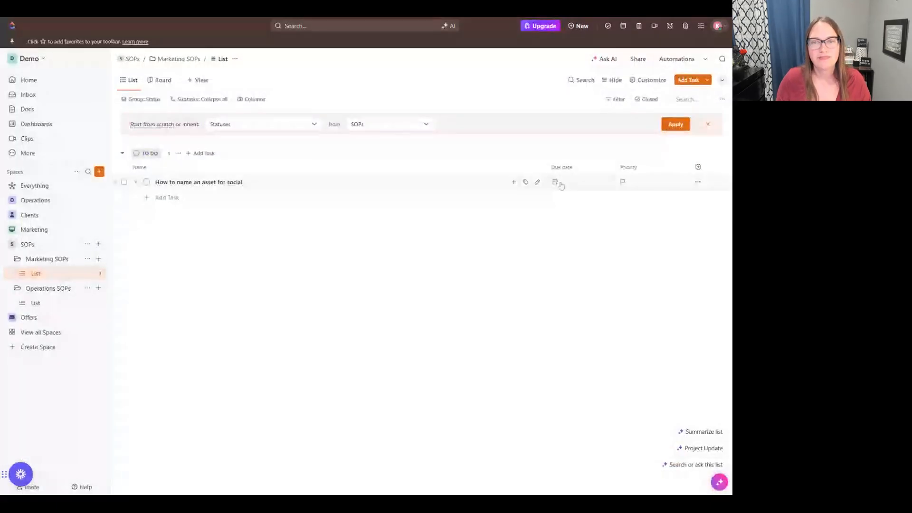
# Step: Browse the custom field types available for the Marketing SOPs list and close the selection without creating a field
pyautogui.click(699, 167)
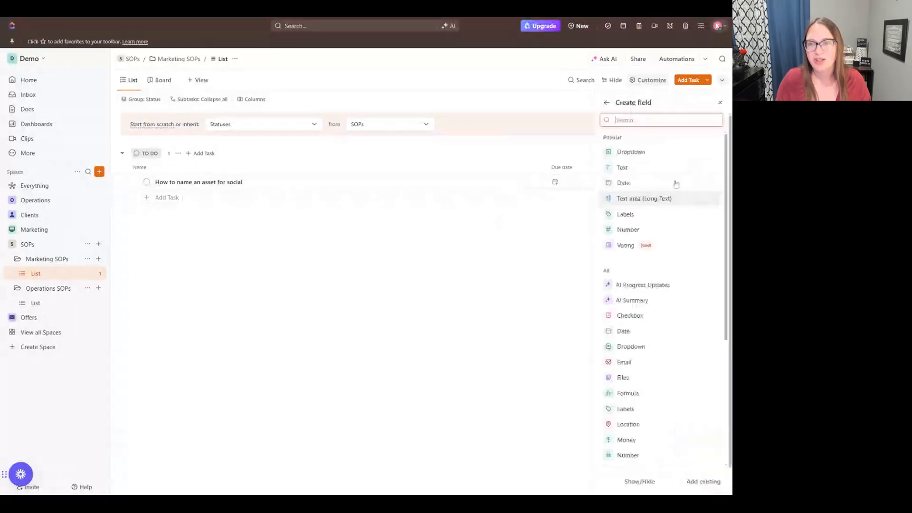
pyautogui.scroll(-1, 666, 192)
pyautogui.scroll(-3, 653, 202)
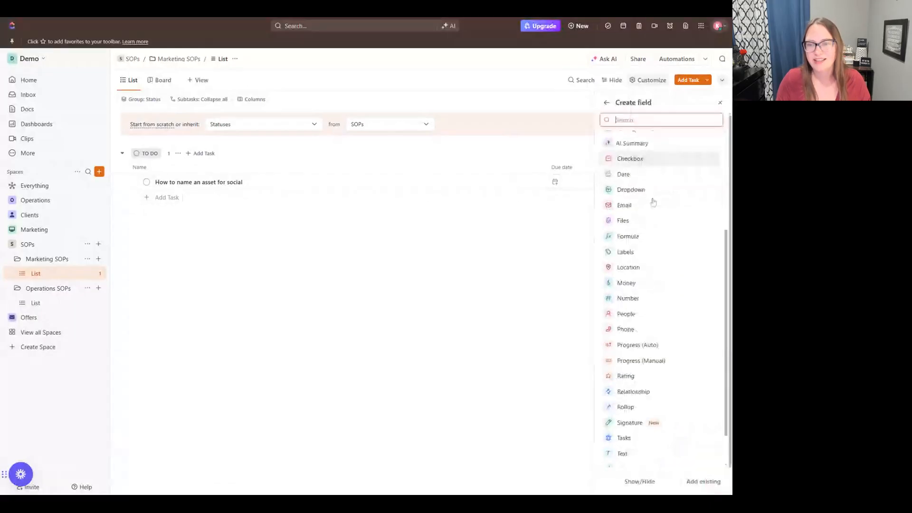
pyautogui.scroll(3, 653, 202)
pyautogui.click(507, 228)
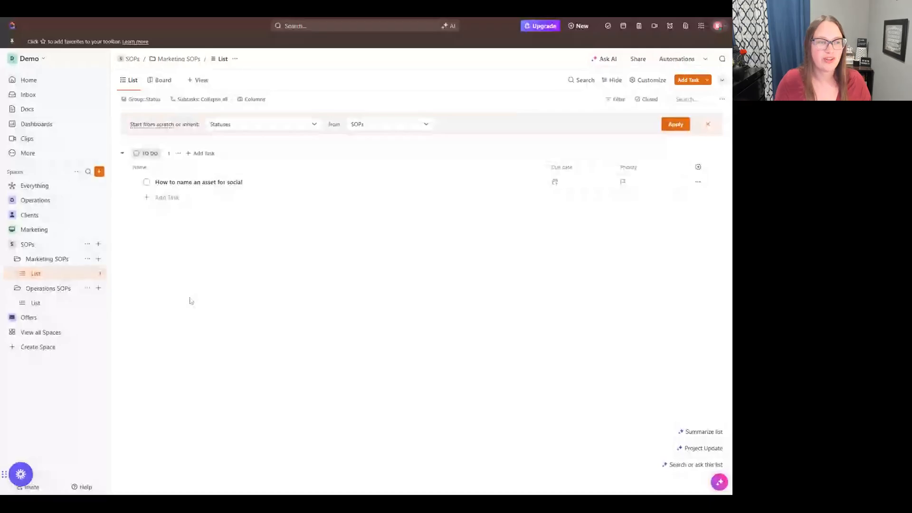